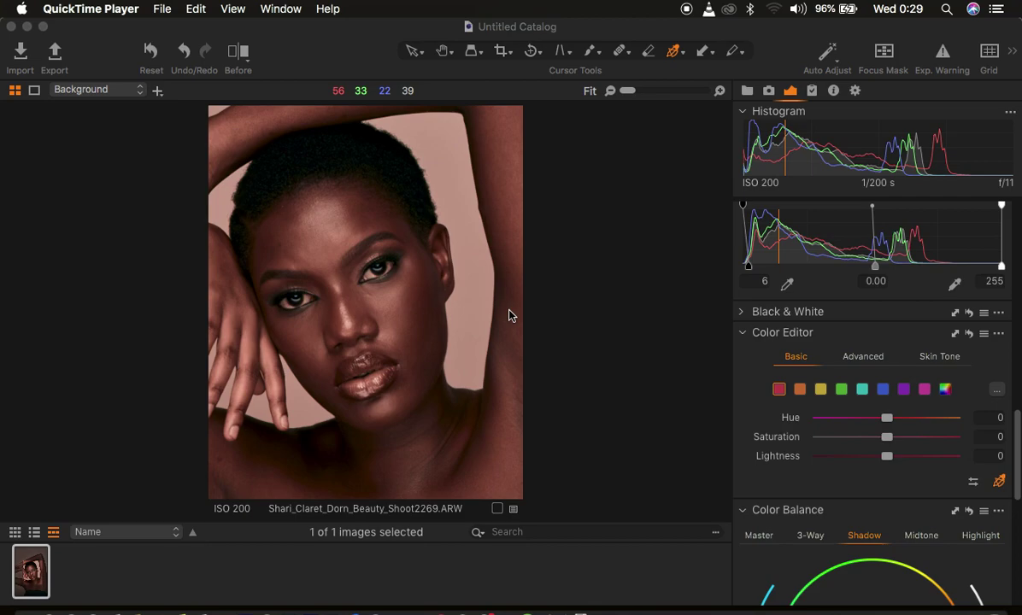
- Compare the portrait before and after editing by sweeping the split-view divider across the whole image
click(237, 52)
click(238, 53)
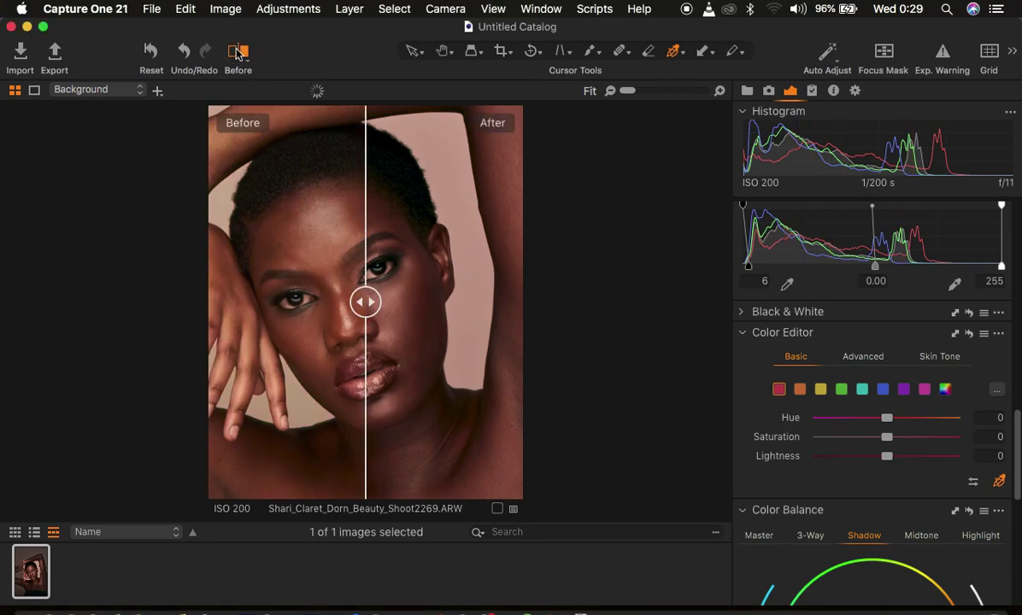
click(238, 53)
click(239, 52)
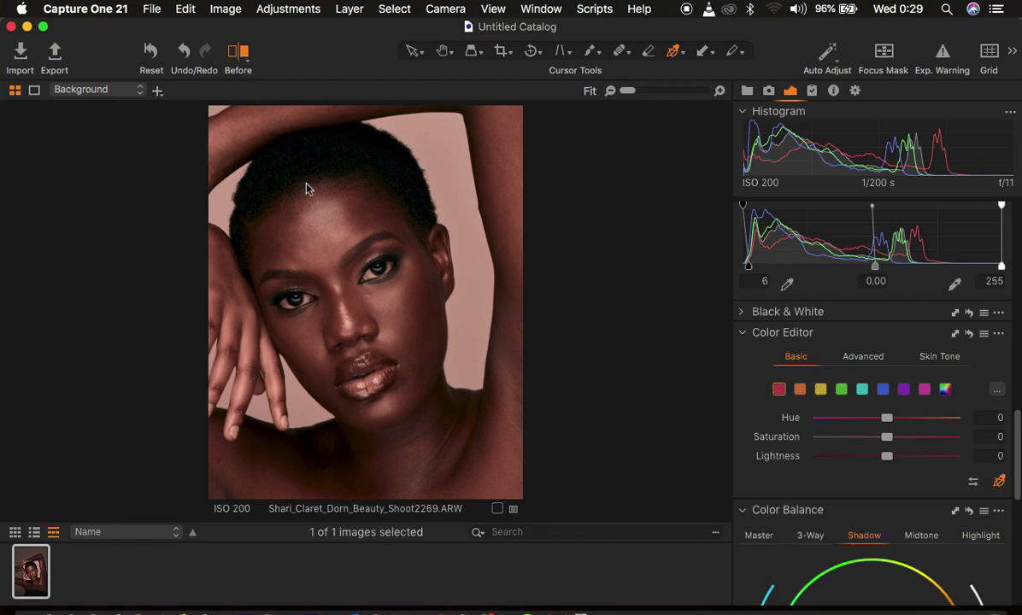
drag(314, 299, 205, 307)
drag(271, 317, 551, 359)
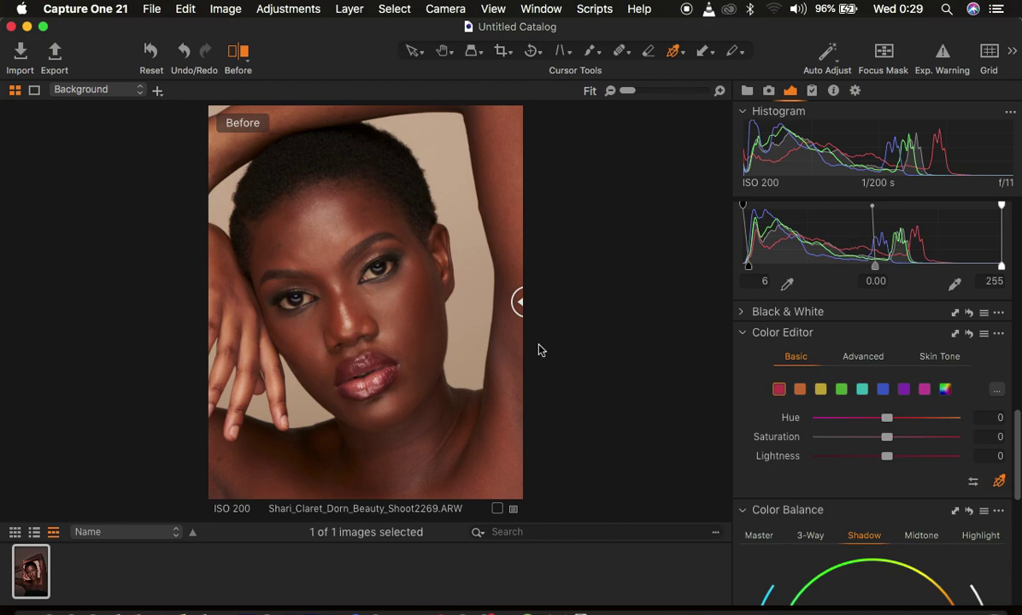
drag(519, 302, 537, 354)
drag(519, 304, 172, 308)
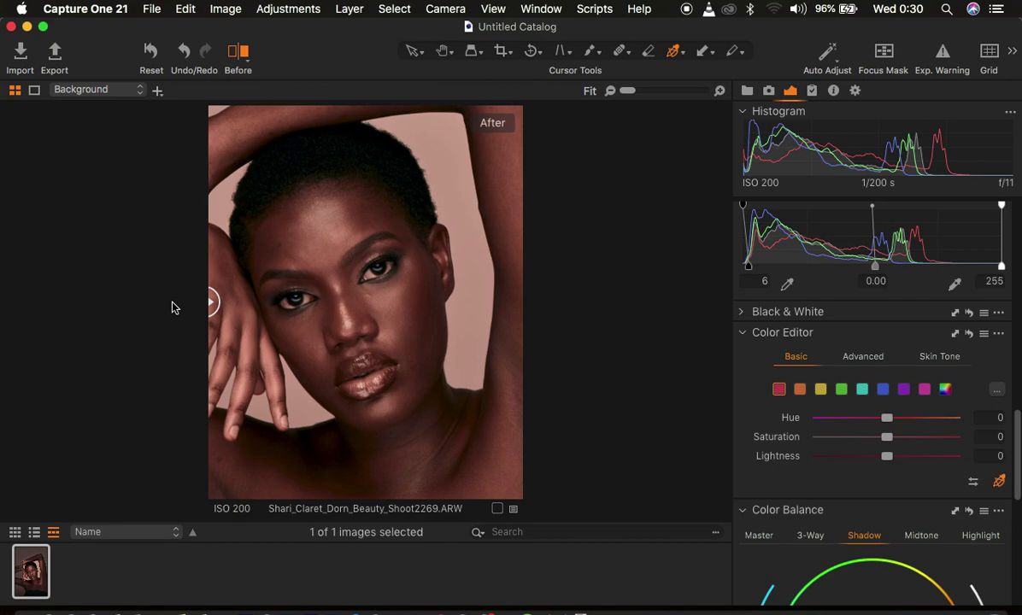
click(238, 51)
- Reset all adjustments on the portrait and apply the Migration workspace
click(150, 56)
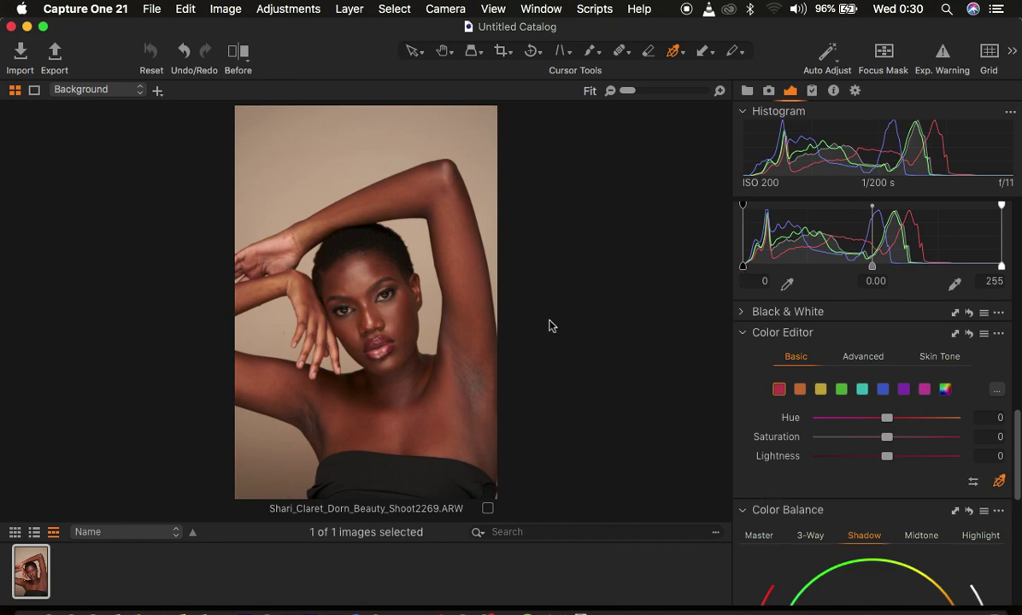
click(537, 7)
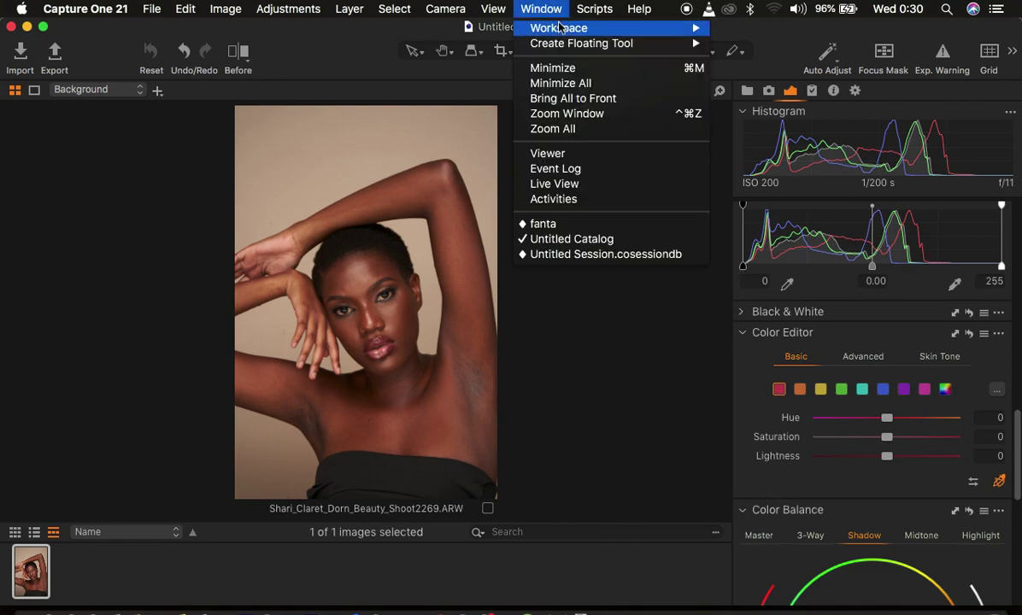
mouse_move(538, 31)
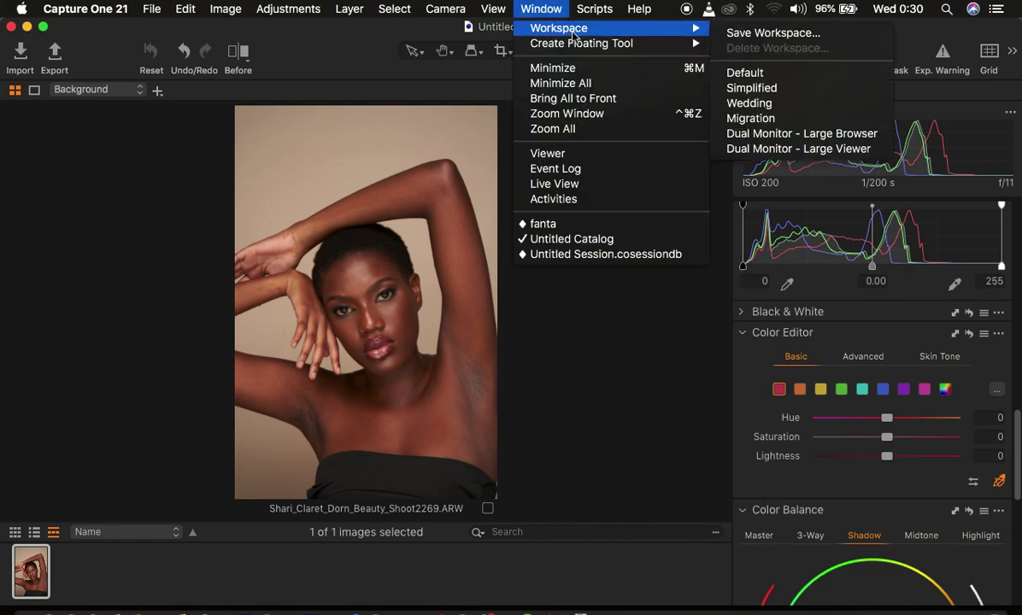
click(777, 120)
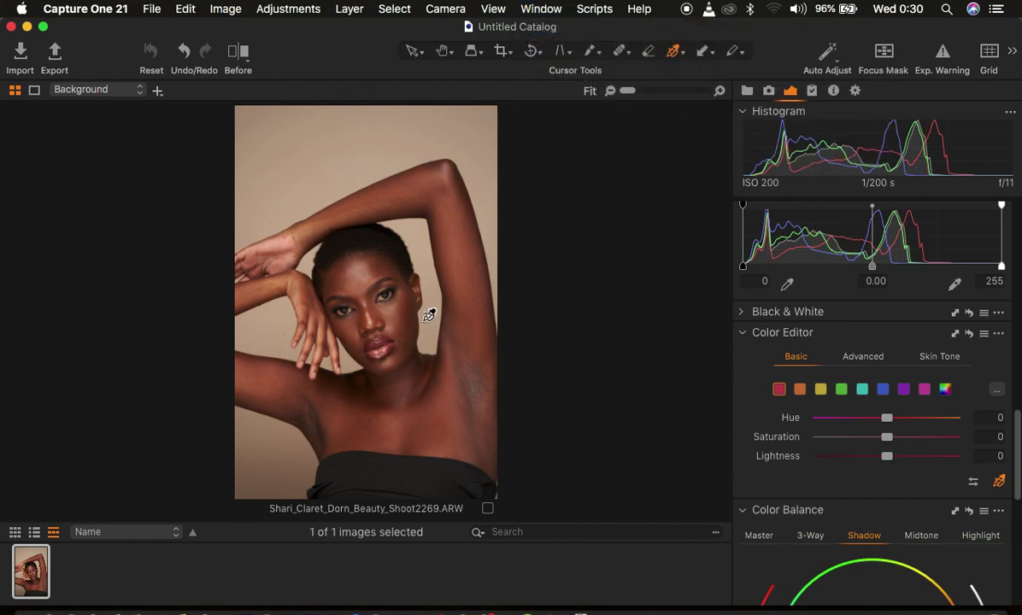
- Crop the portrait to about 13.48 × 16.85 in around the model's head, raised arm and hand
click(502, 53)
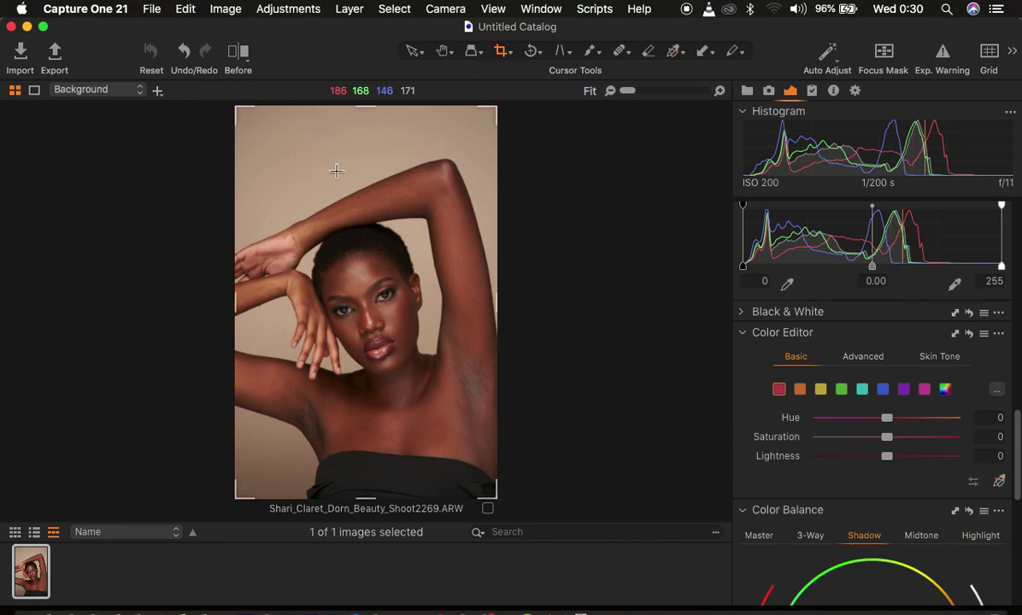
drag(441, 171, 448, 181)
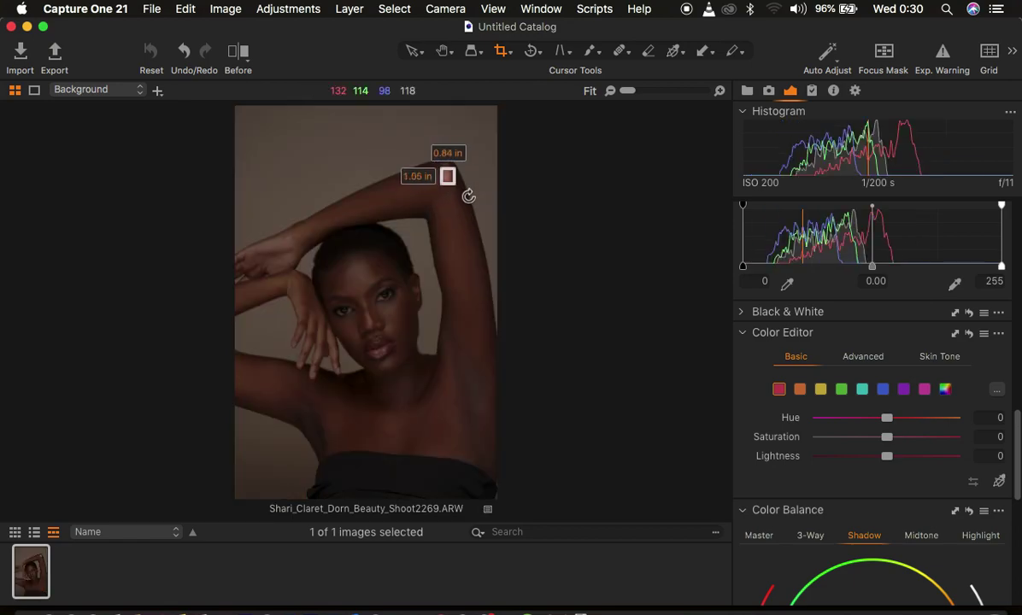
click(469, 196)
drag(488, 105, 465, 164)
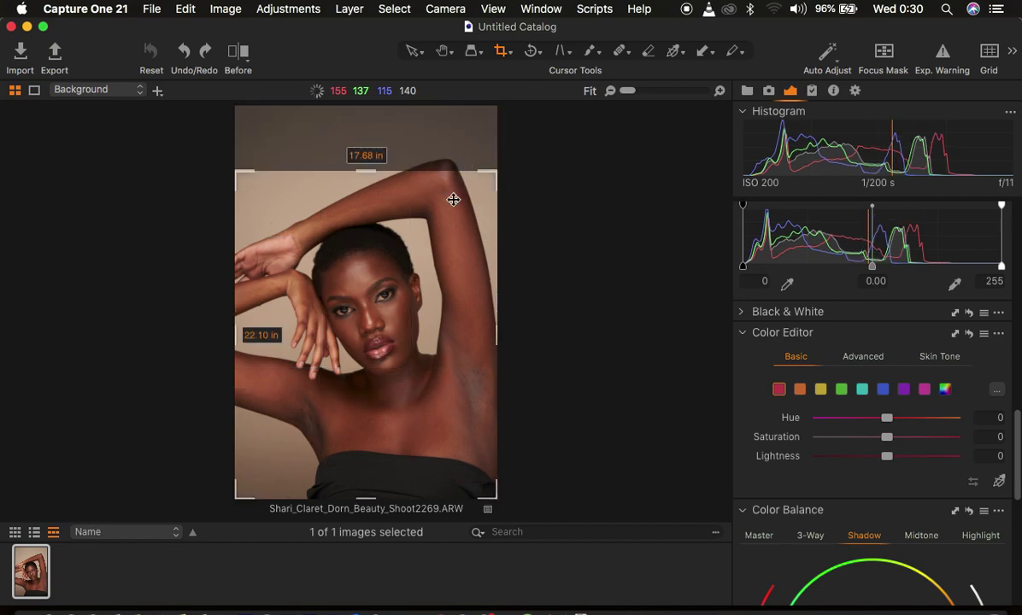
drag(236, 495, 303, 419)
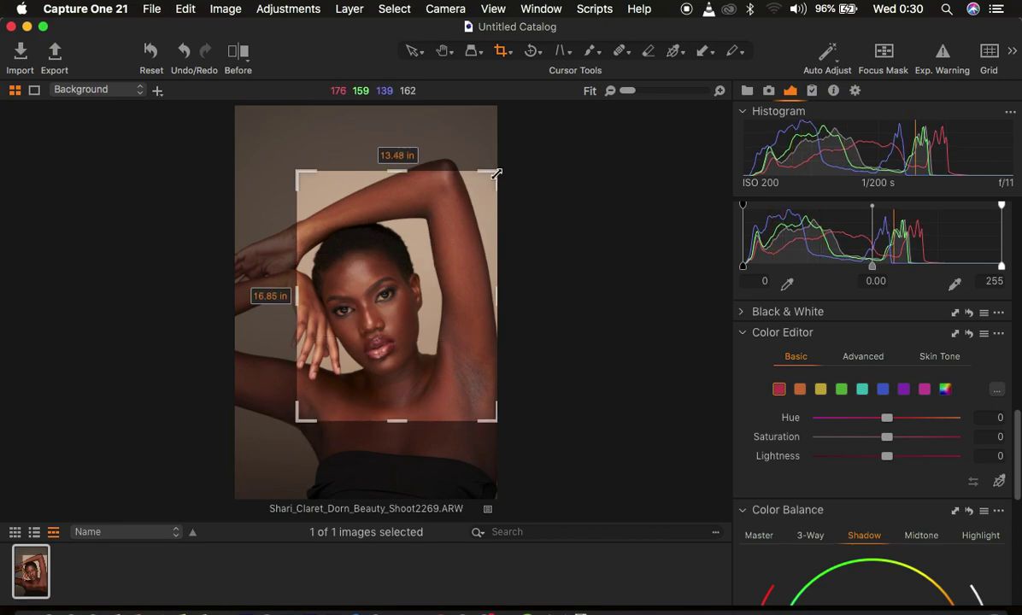
- Tighten the crop to about 11.06 × 13.82 in, shift it slightly upward around the face, and apply it
drag(493, 171, 458, 217)
drag(394, 256, 397, 254)
drag(466, 419, 460, 412)
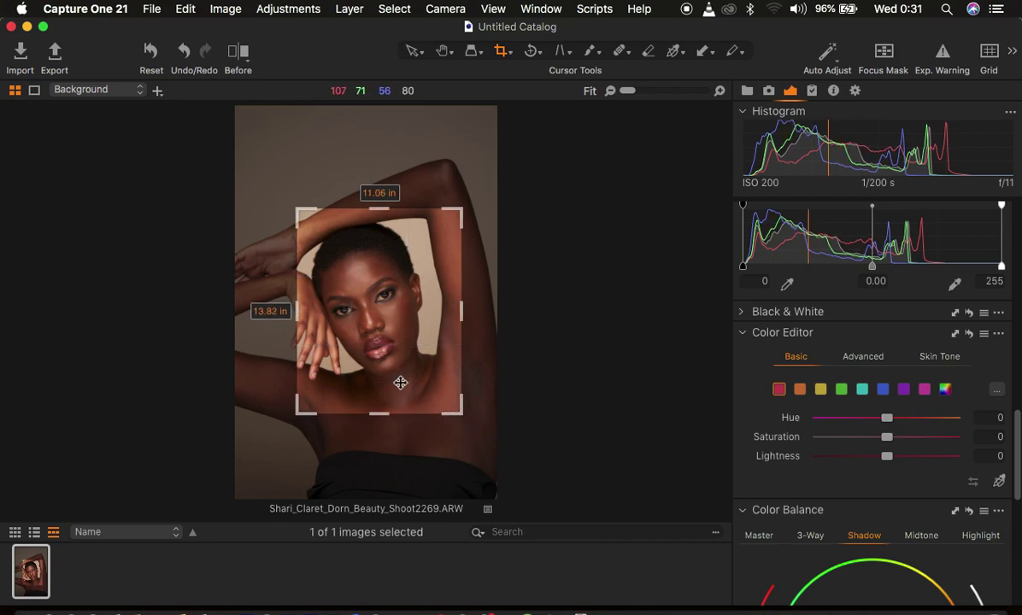
drag(386, 333, 385, 319)
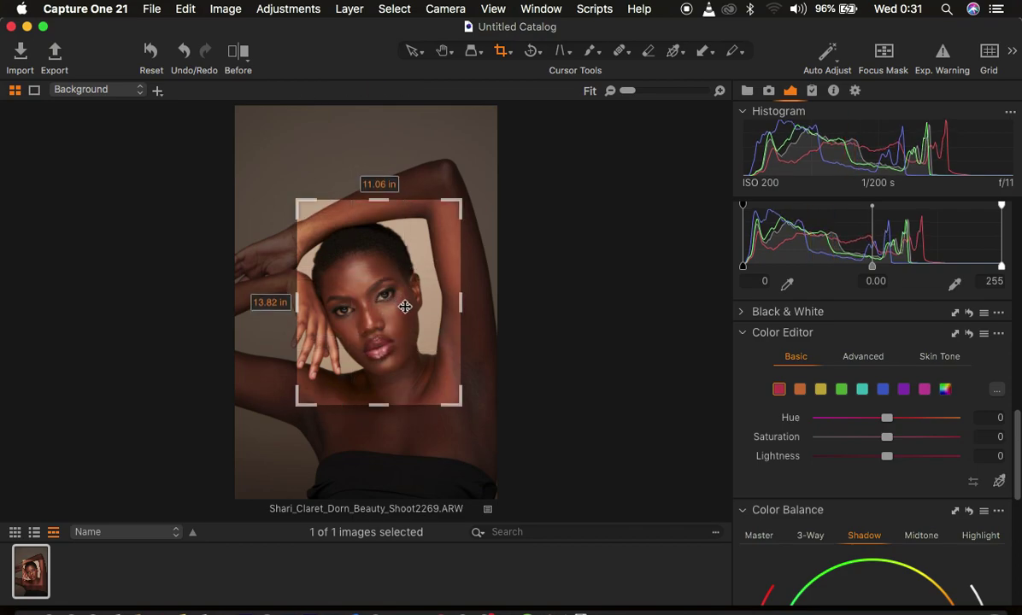
key(h)
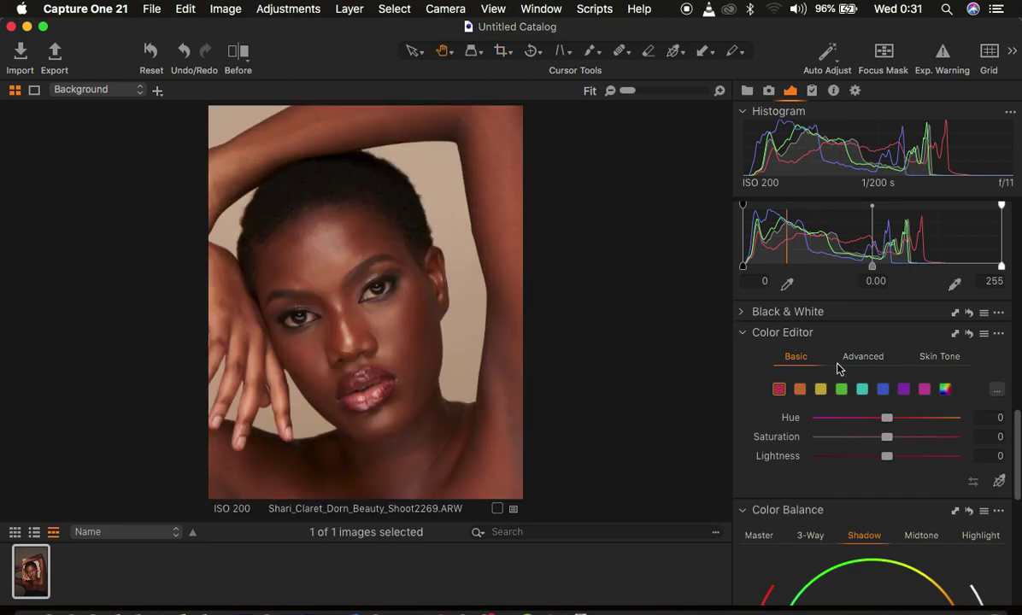
- Set the Background's Highlight and White to -100 and its Contrast to 7
scroll(858, 416, up, 10)
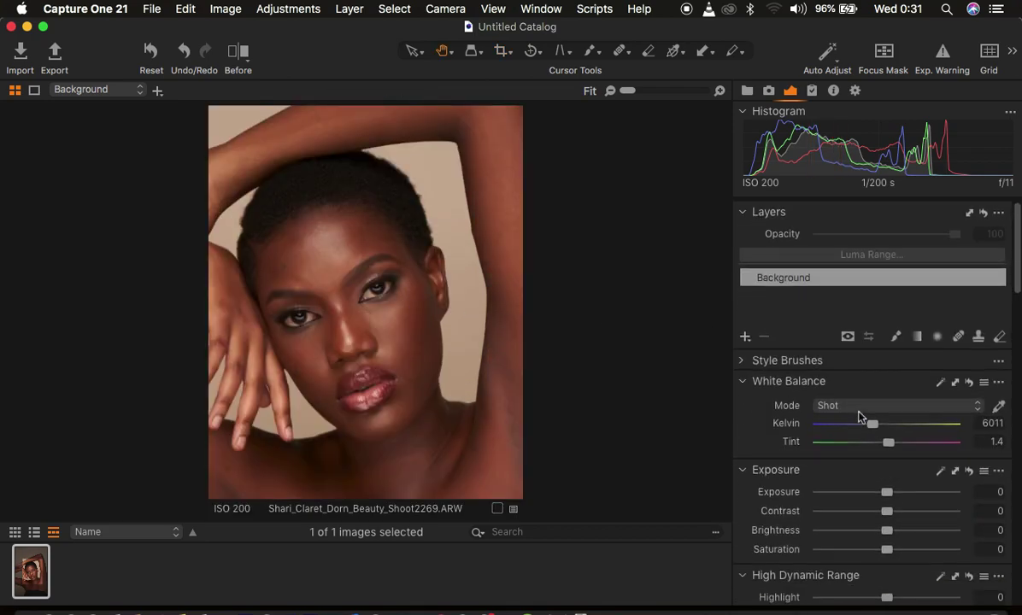
scroll(859, 415, down, 4)
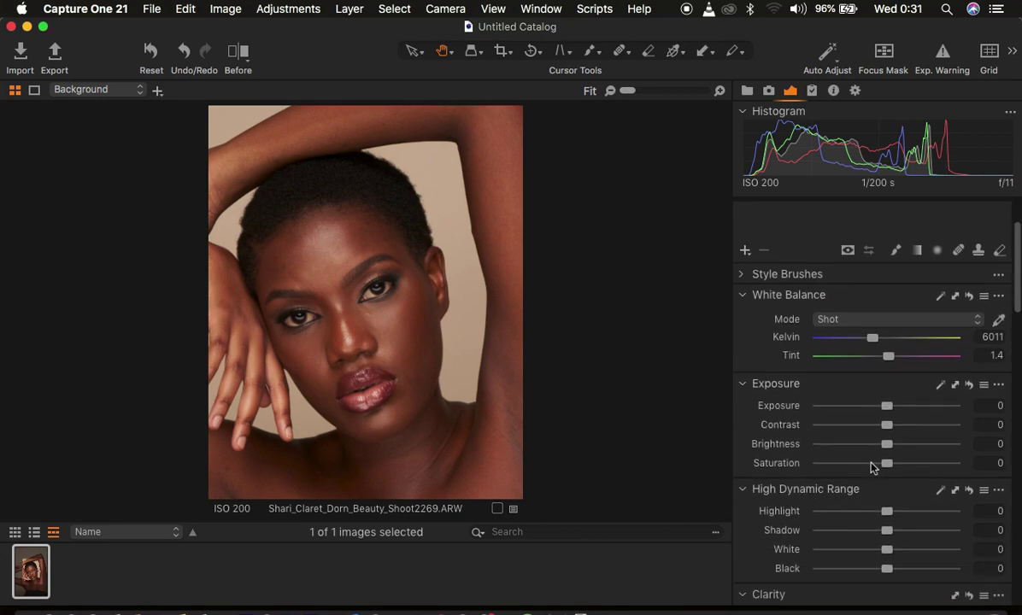
scroll(879, 461, down, 4)
drag(880, 440, 791, 445)
drag(885, 474, 787, 481)
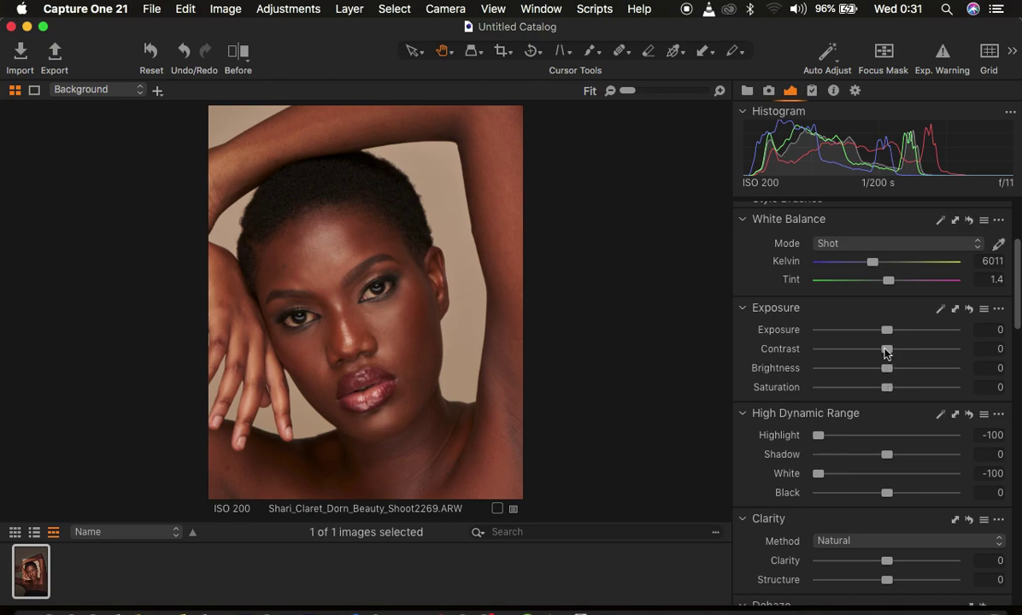
drag(887, 350, 896, 349)
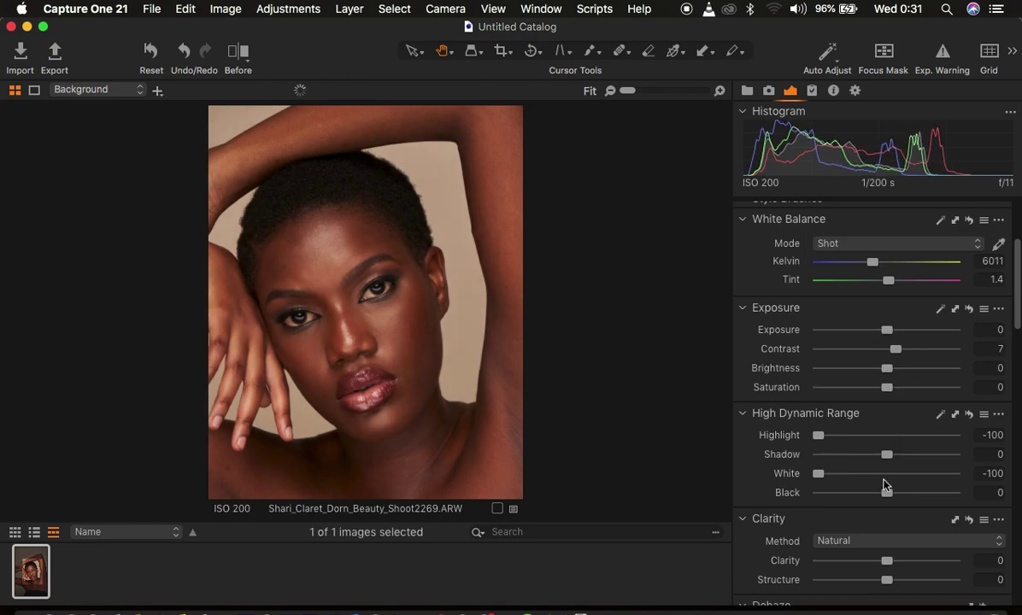
- Raise the RGB Levels shadow input point to 5 on the Background
scroll(884, 485, down, 6)
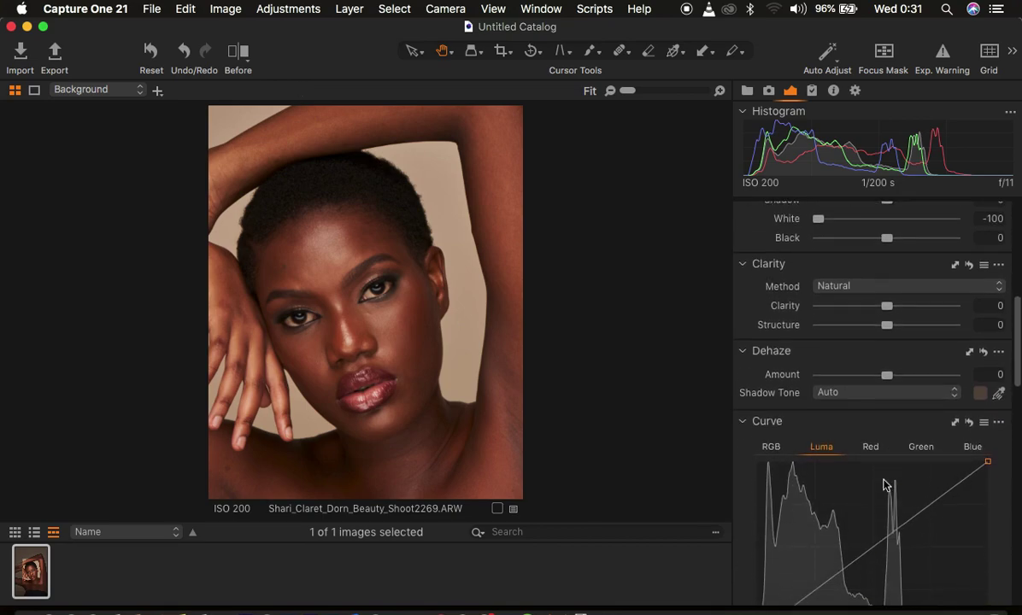
scroll(884, 486, down, 8)
click(743, 455)
drag(743, 455, 748, 455)
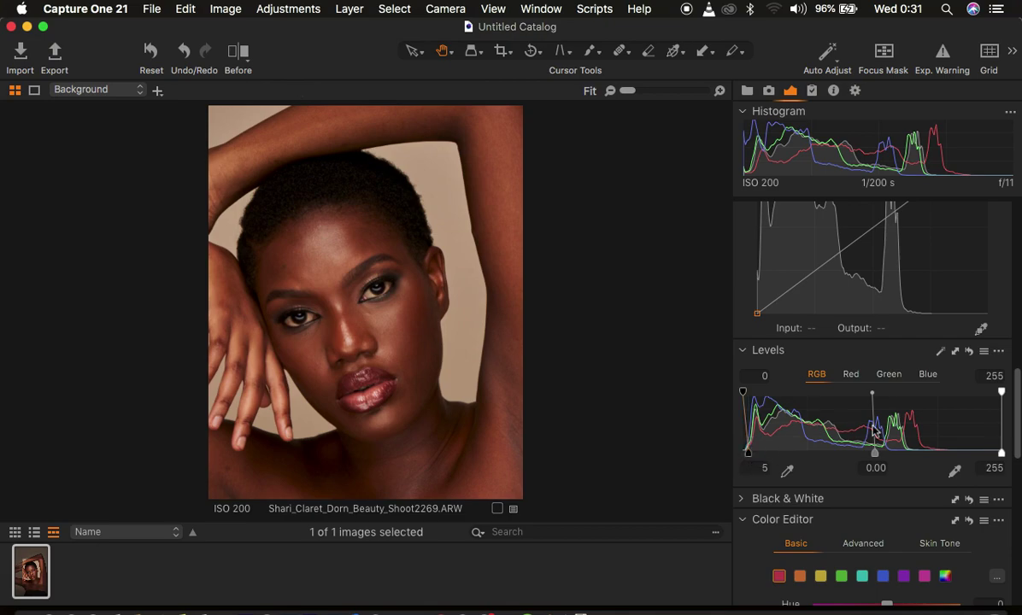
- Set the Background's Dehaze amount to 2 and Clarity to 3
scroll(874, 433, up, 10)
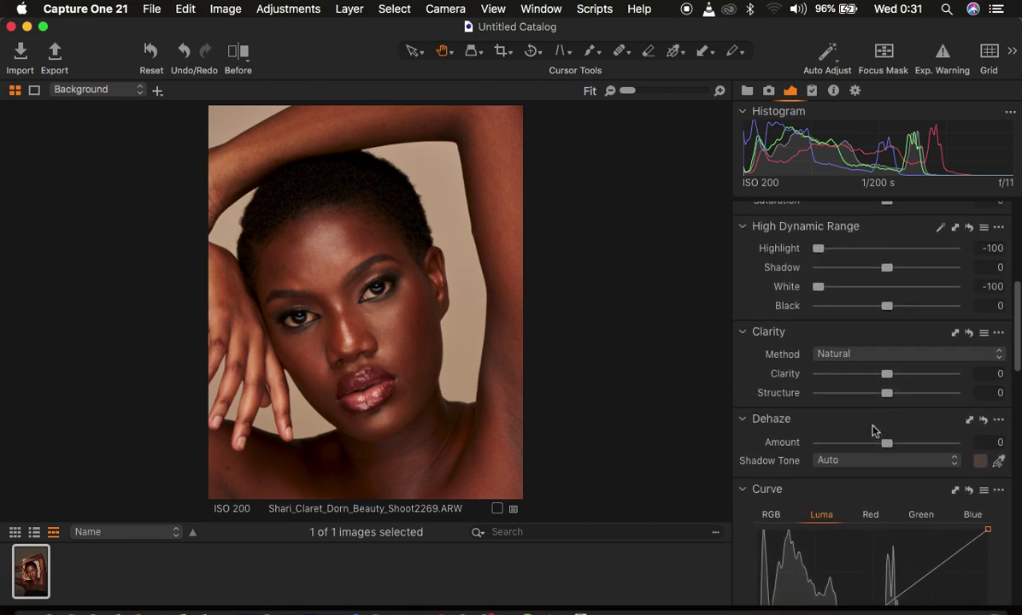
drag(891, 462, 890, 461)
drag(886, 391, 890, 394)
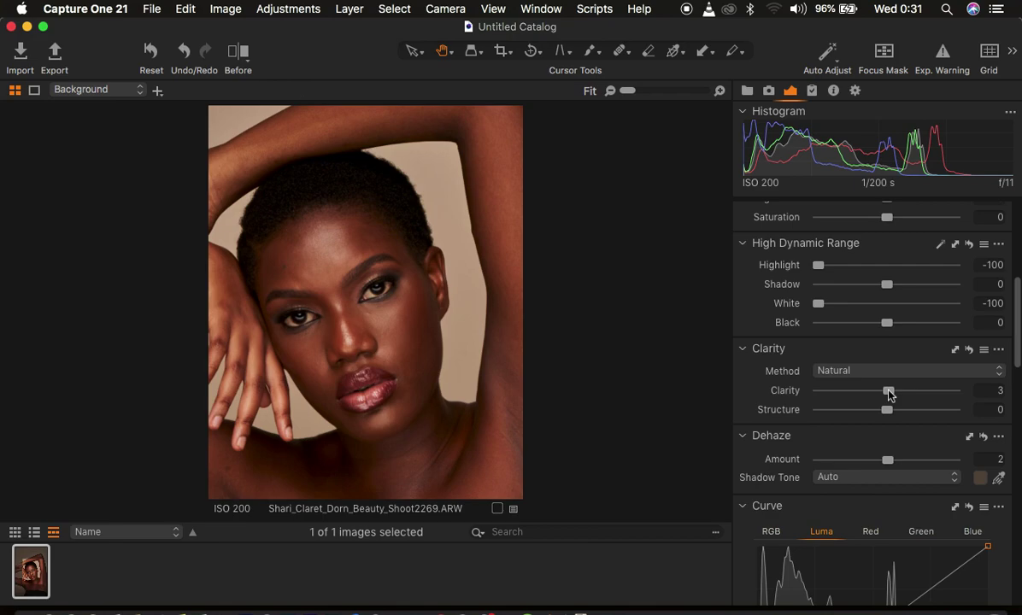
- Add a new filled adjustment layer above the Background
scroll(833, 295, up, 5)
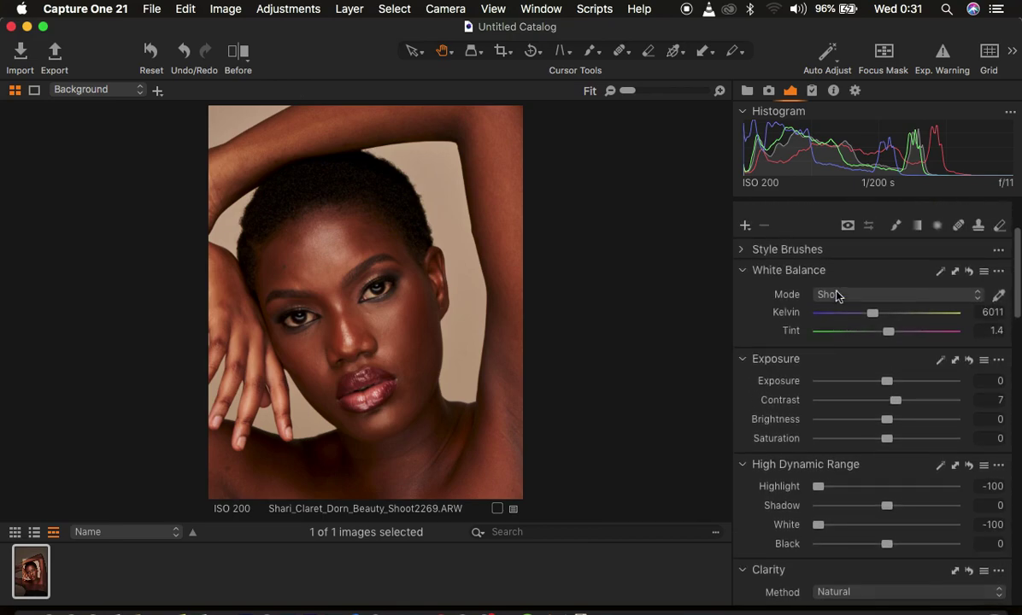
scroll(836, 295, up, 3)
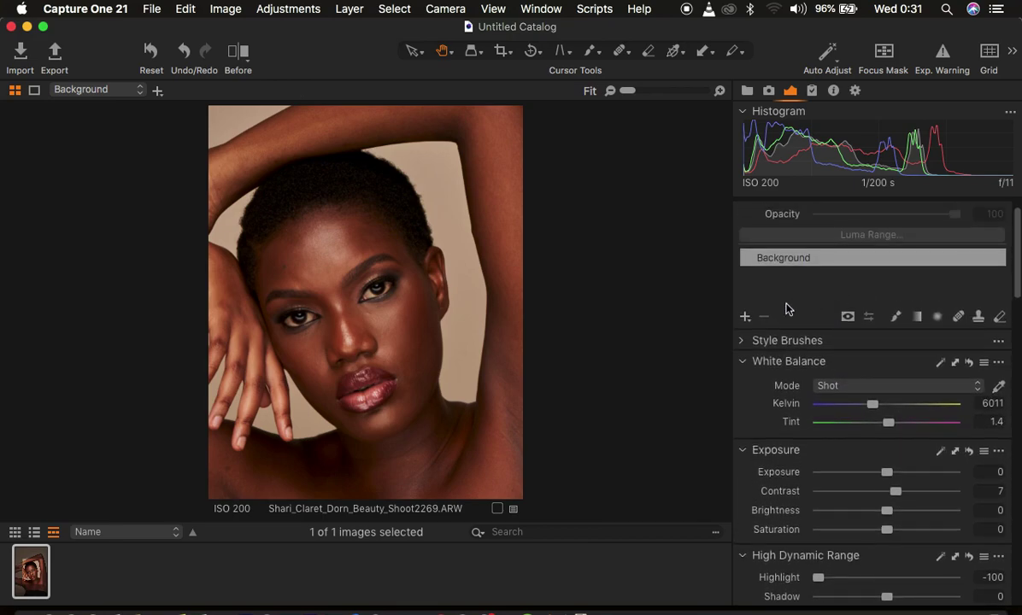
click(744, 316)
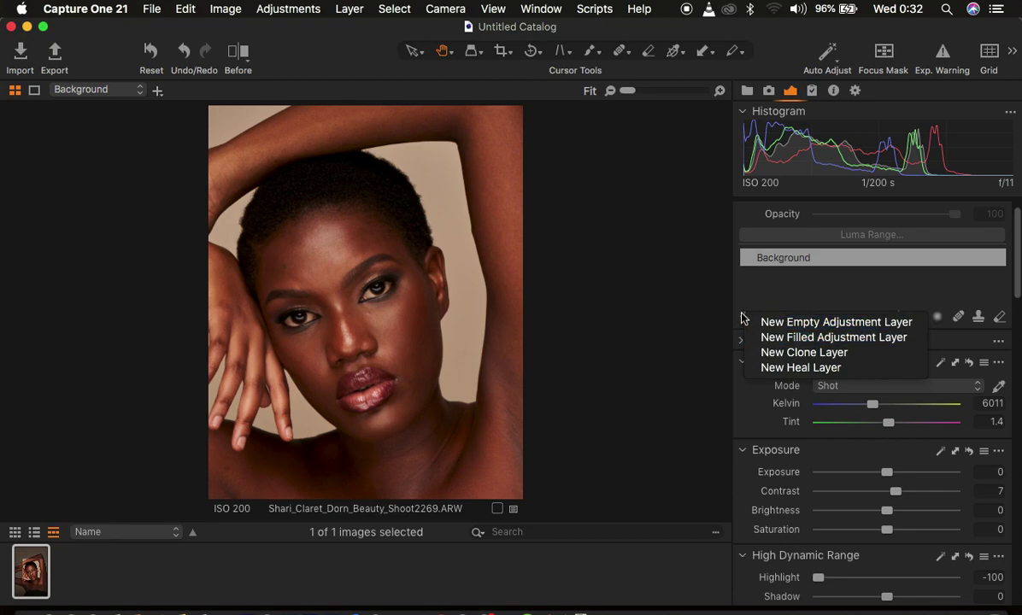
click(784, 338)
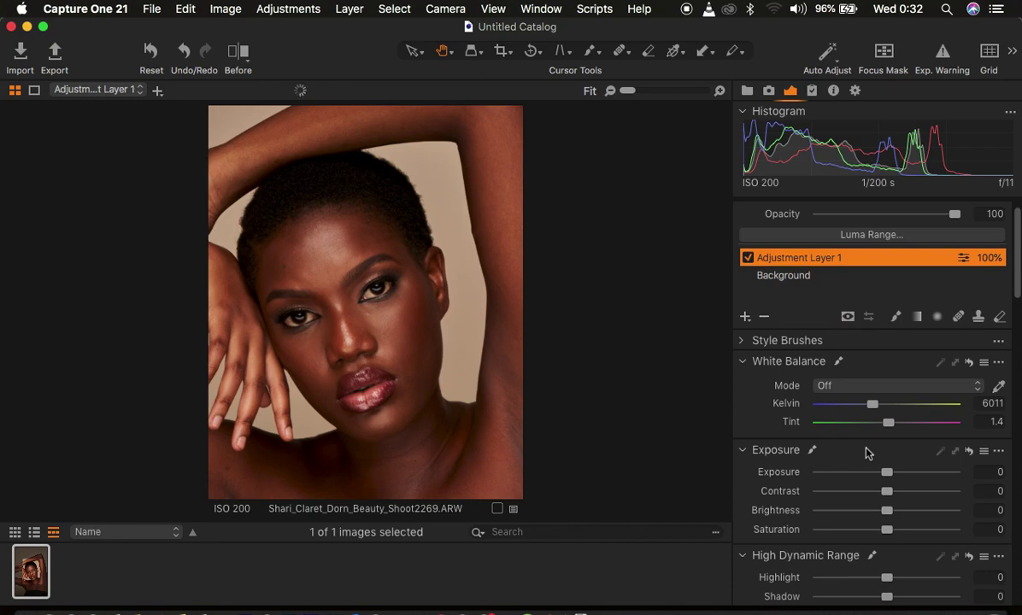
- Switch the Color Editor to Skin Tone for the new adjustment layer and collapse the tool
scroll(866, 452, down, 6)
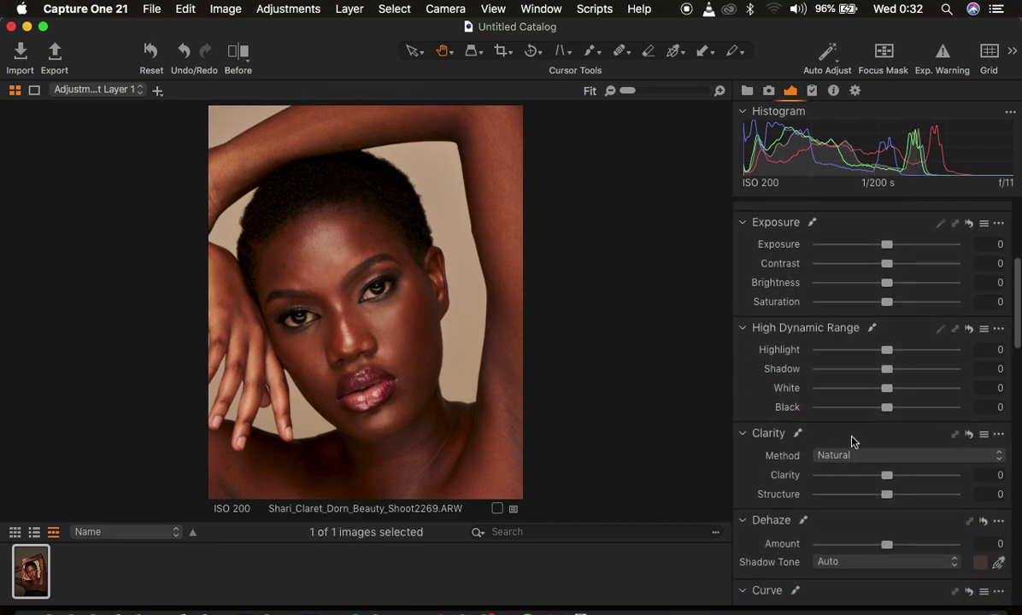
scroll(851, 441, up, 4)
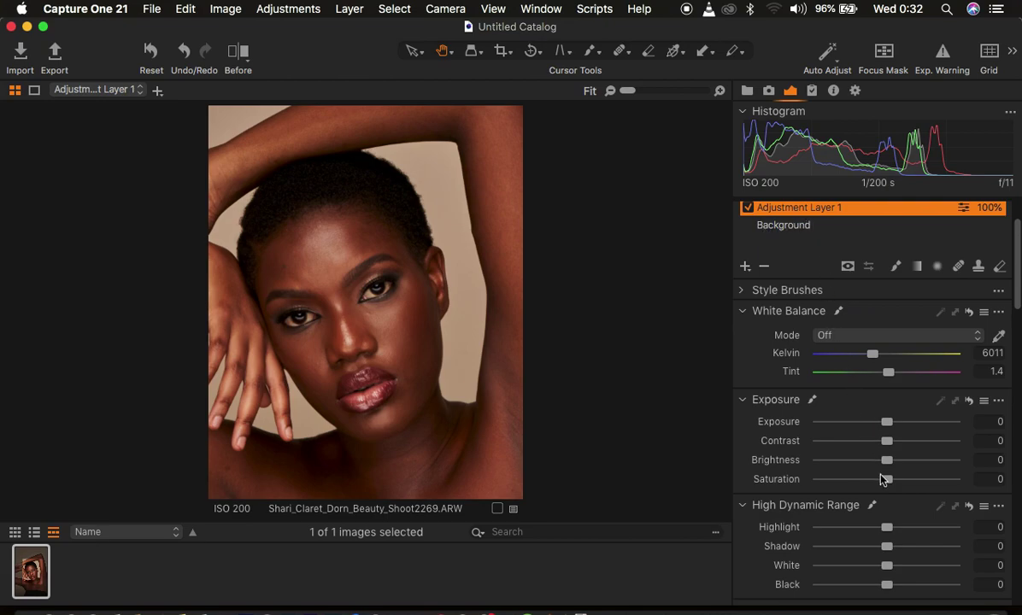
scroll(881, 479, down, 10)
scroll(881, 479, down, 3)
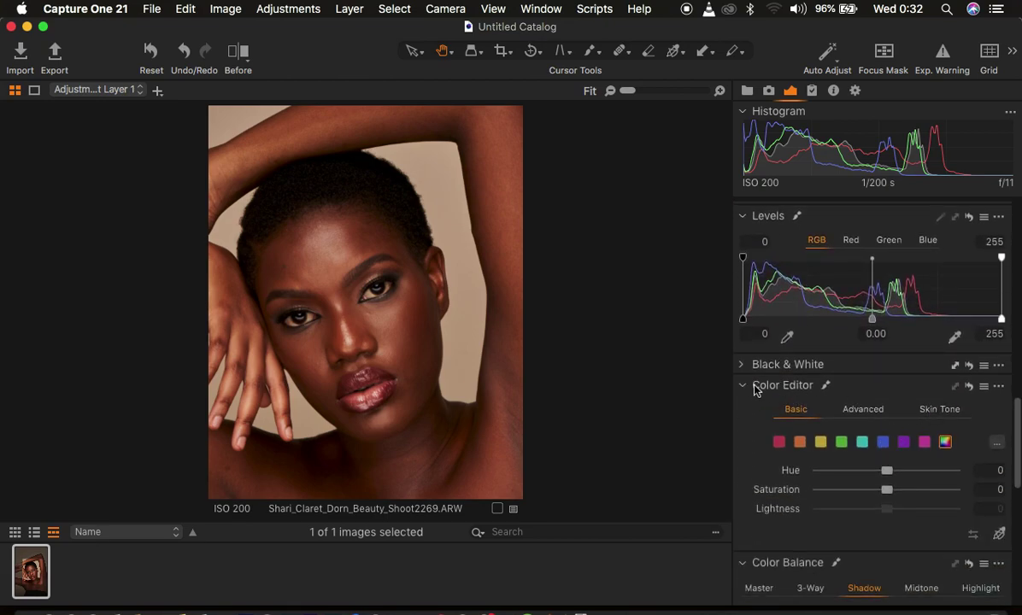
click(935, 410)
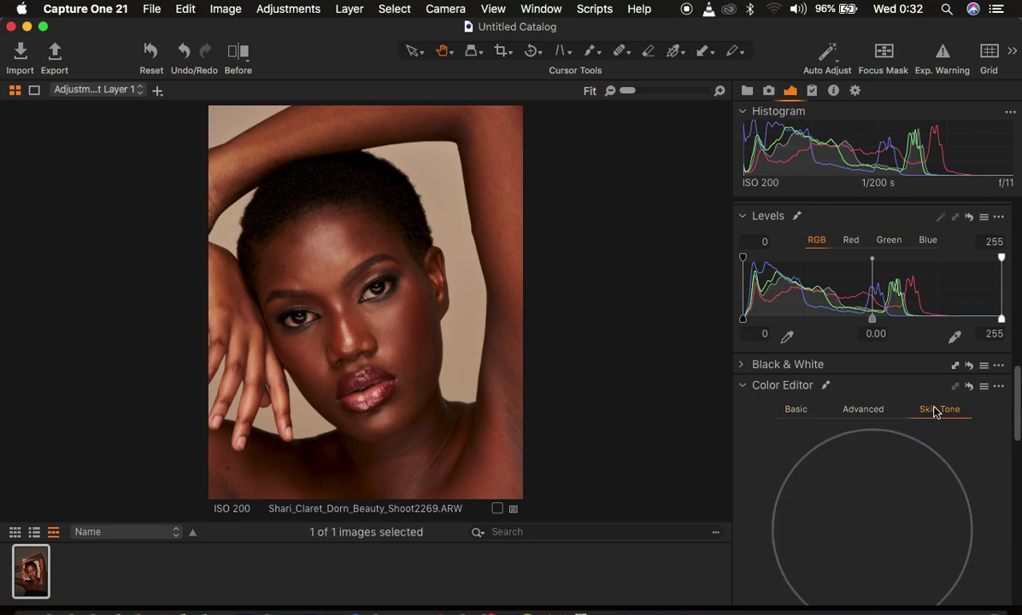
click(741, 386)
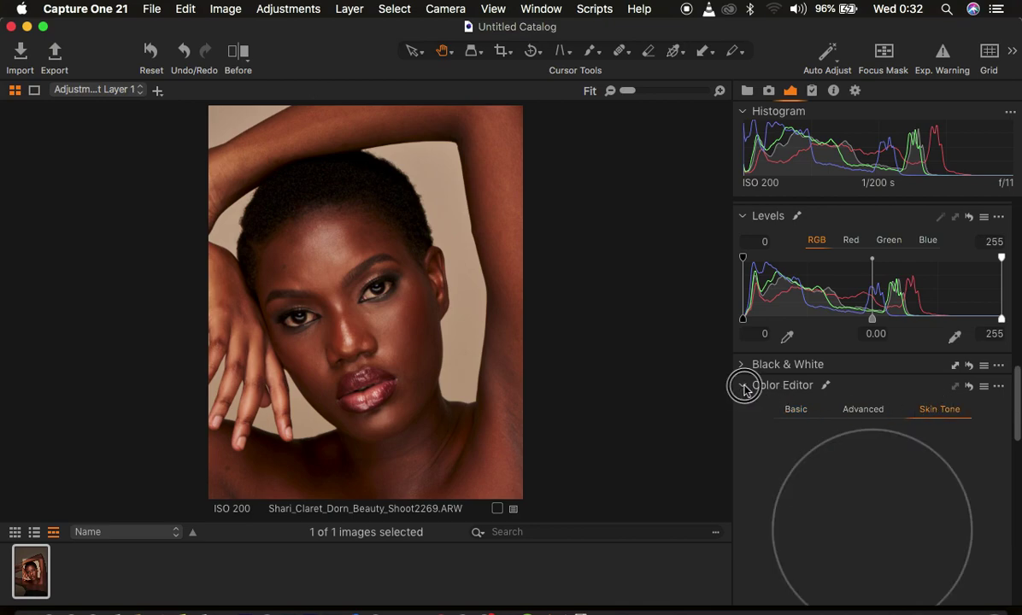
scroll(887, 394, up, 4)
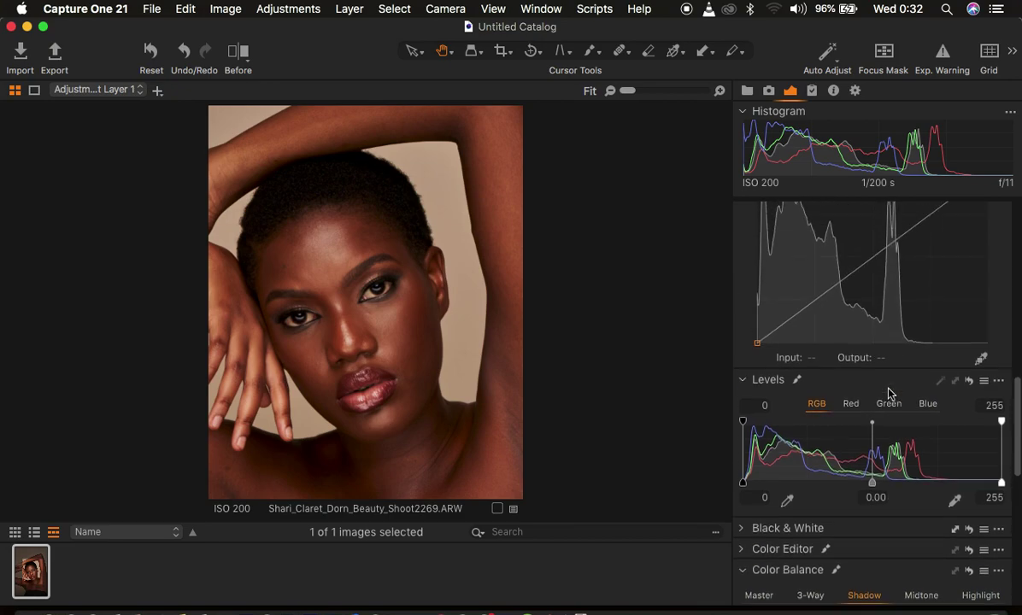
right_click(742, 269)
mouse_move(783, 274)
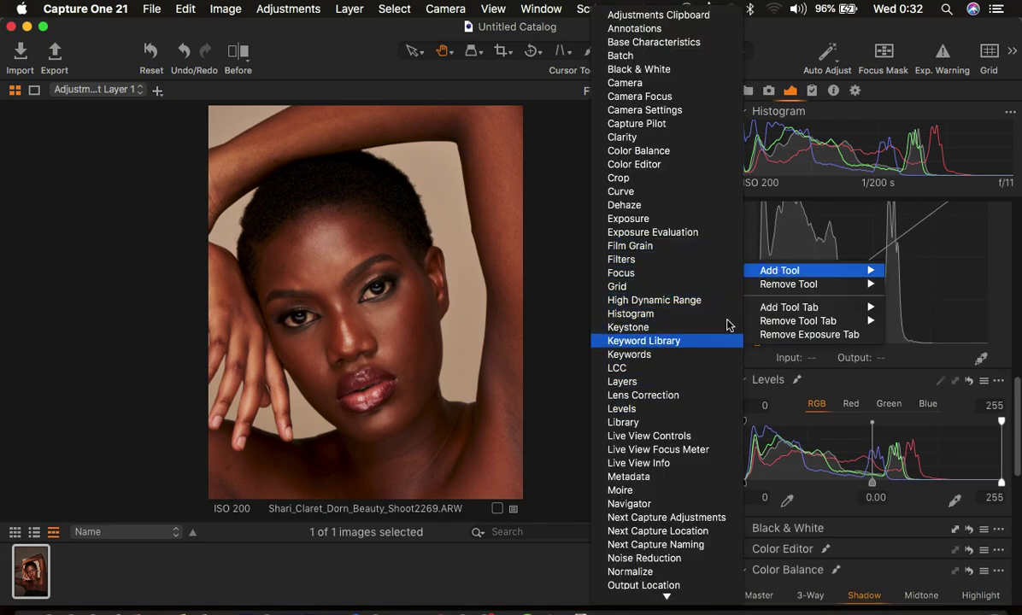
click(1016, 294)
scroll(914, 556, down, 3)
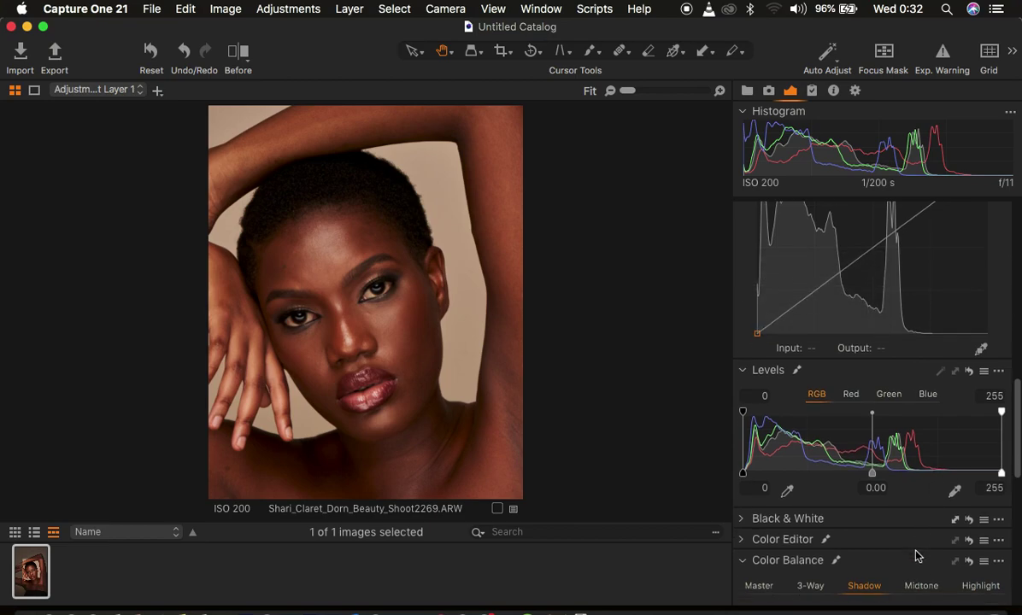
- Expand the Color Editor's Skin Tone settings and sample the skin color beside the nose as the reference tone
scroll(915, 556, up, 3)
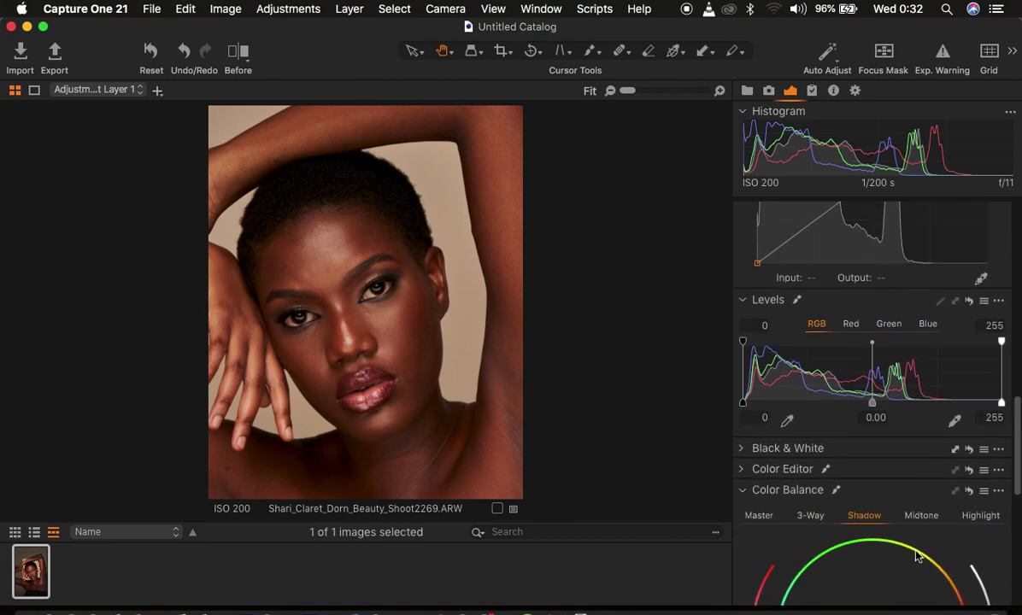
scroll(915, 556, down, 3)
scroll(915, 556, up, 3)
scroll(915, 556, down, 1)
scroll(917, 557, down, 3)
scroll(915, 556, up, 3)
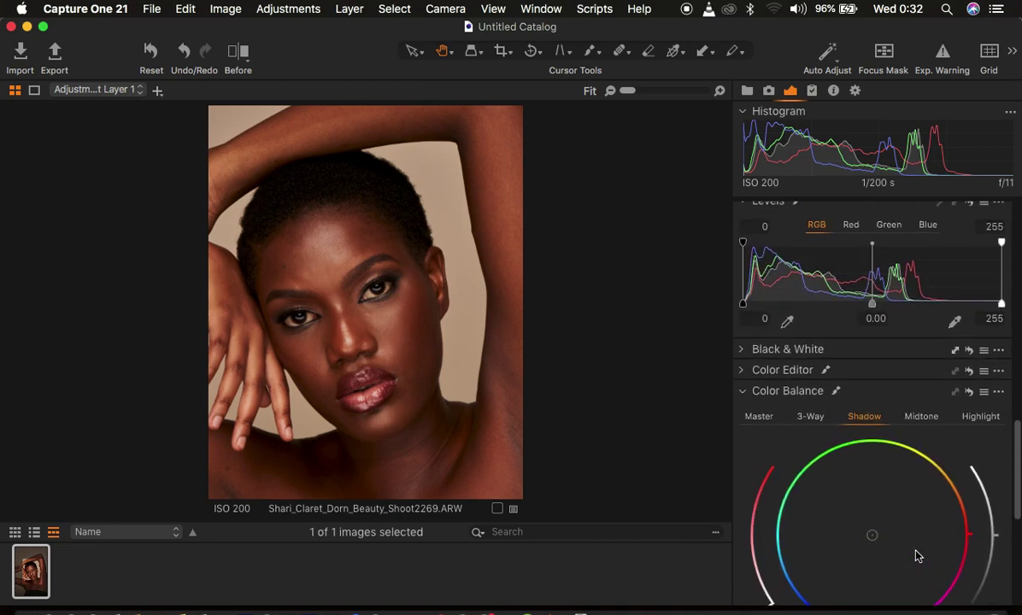
click(742, 370)
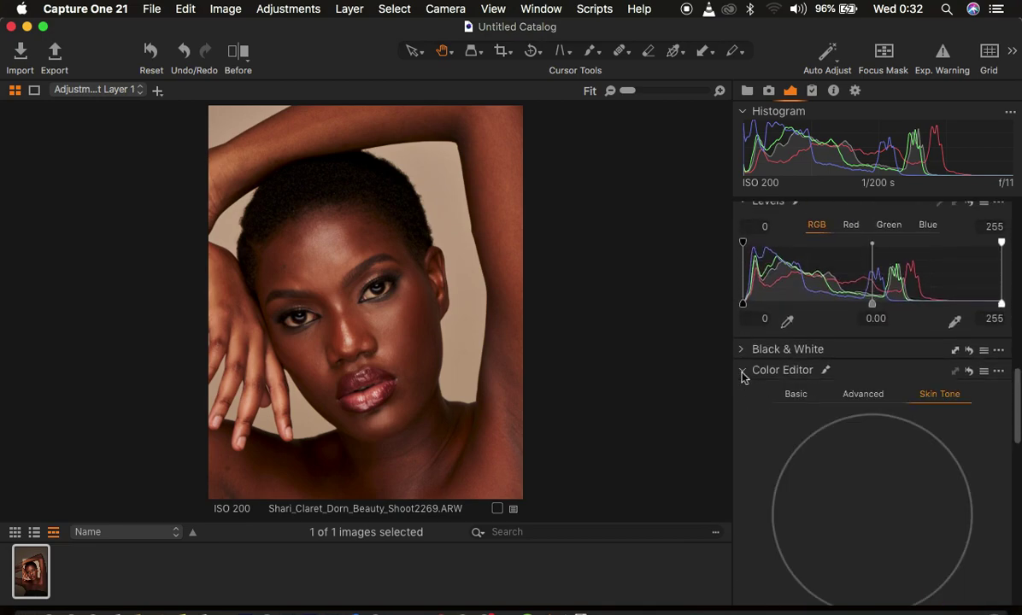
scroll(948, 440, down, 5)
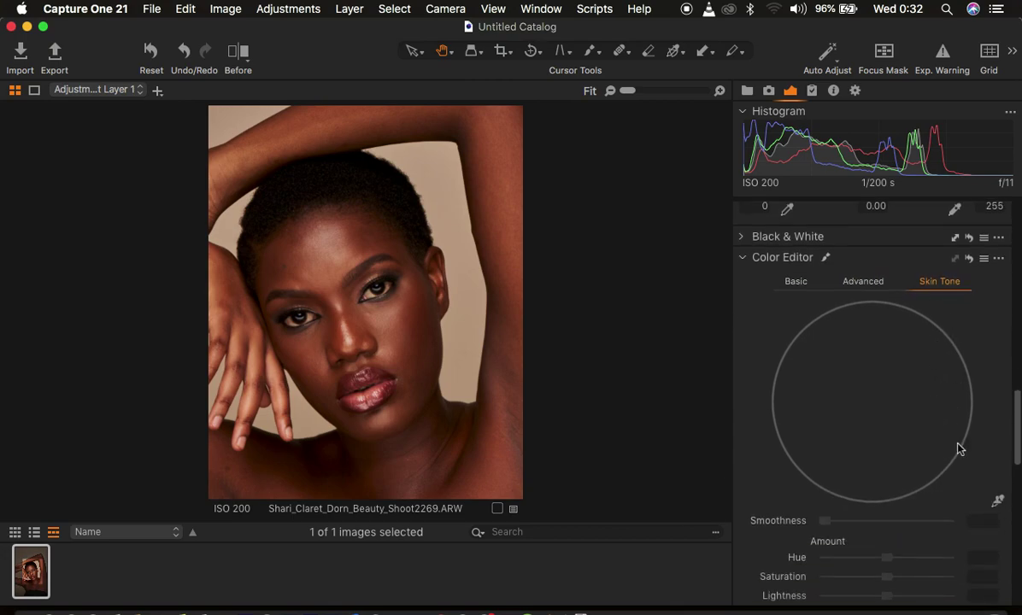
click(997, 500)
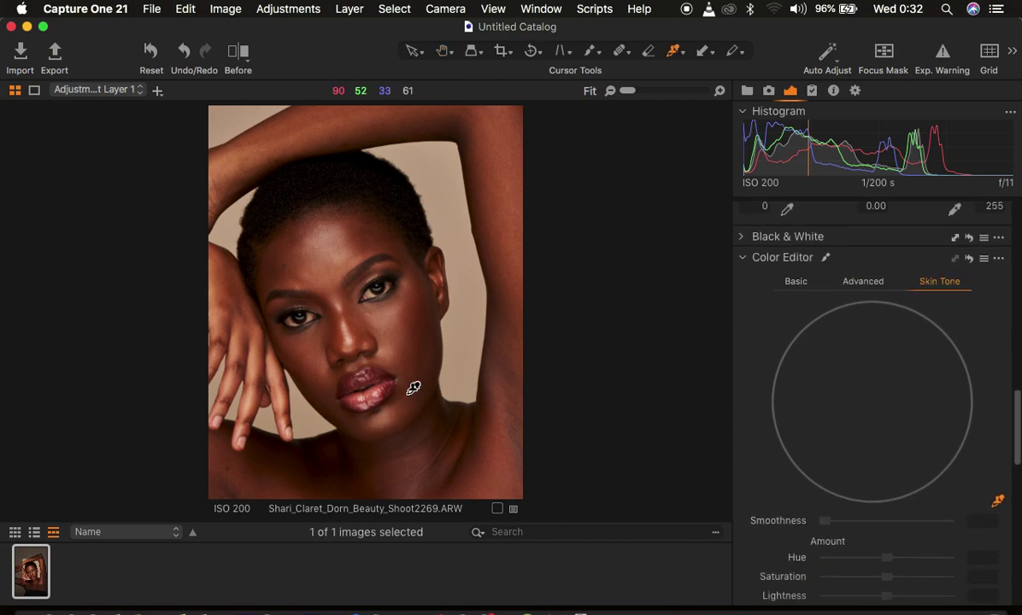
scroll(413, 389, up, 3)
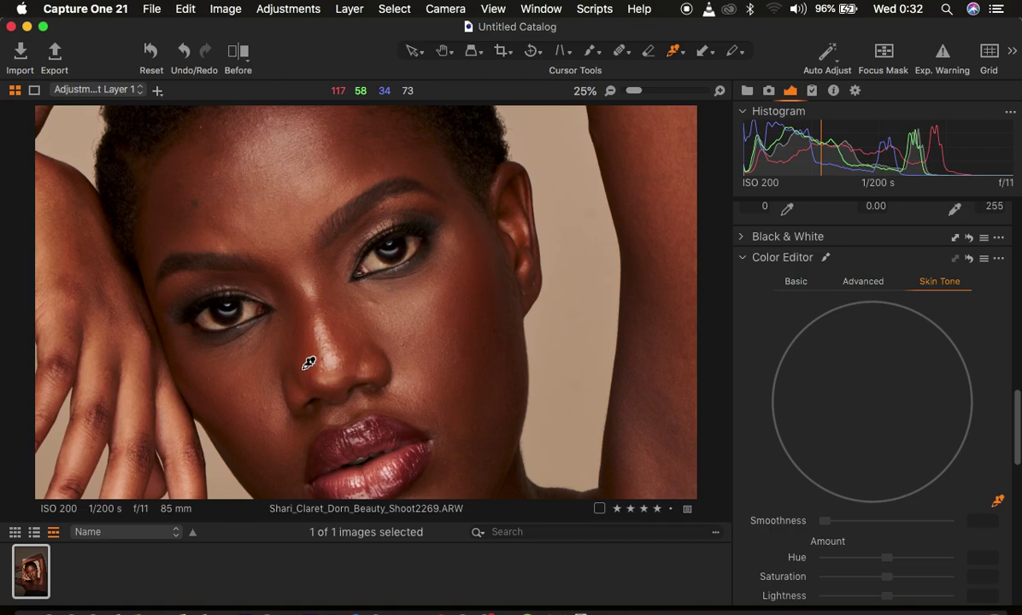
click(308, 363)
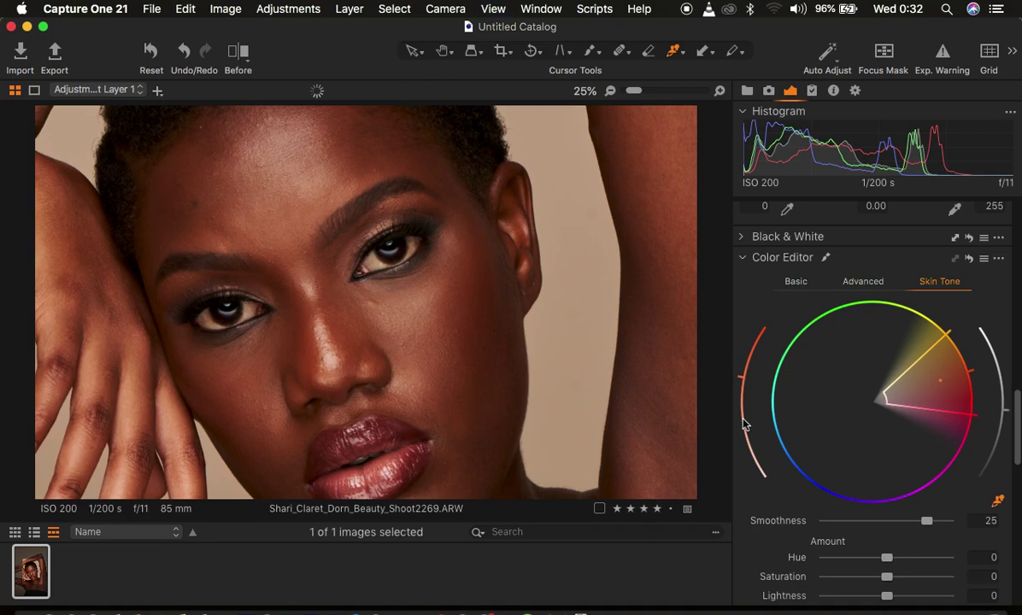
- Raise the skin tone Uniformity to 80.2 for Hue and 85.4 for Saturation on the adjustment layer
key(super+0)
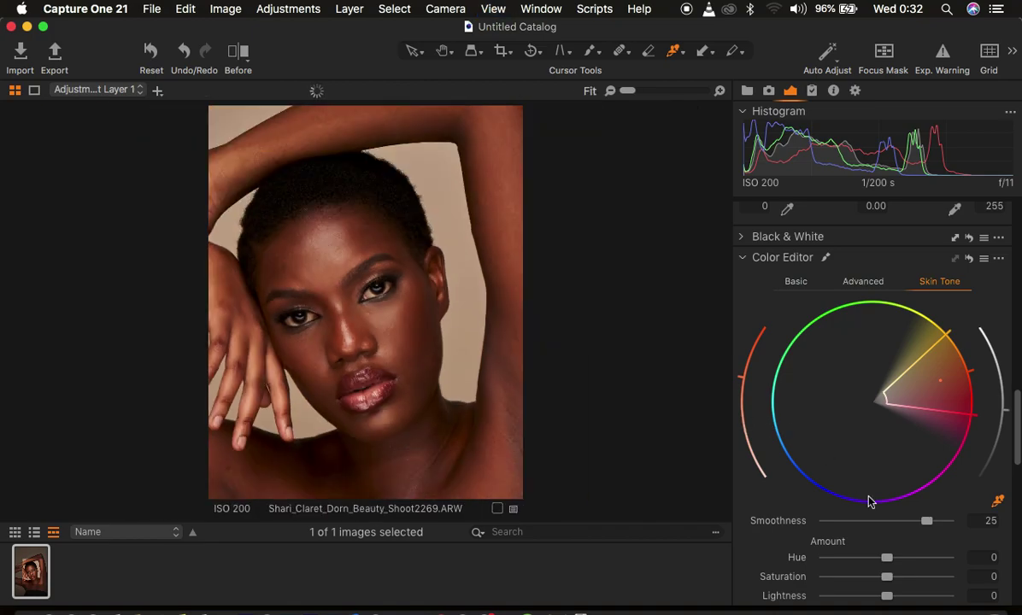
scroll(820, 465, down, 5)
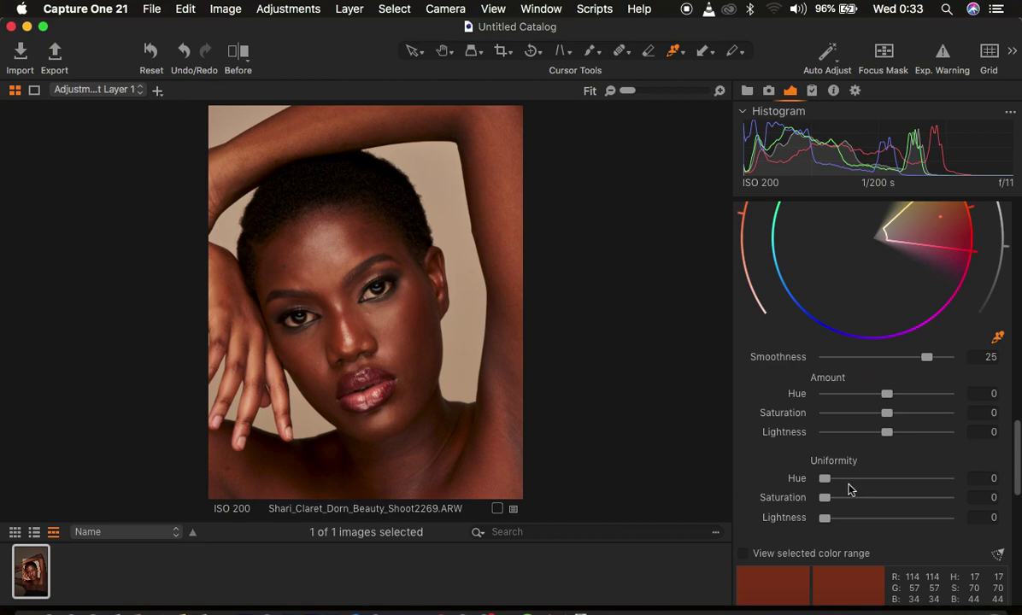
drag(826, 480, 925, 490)
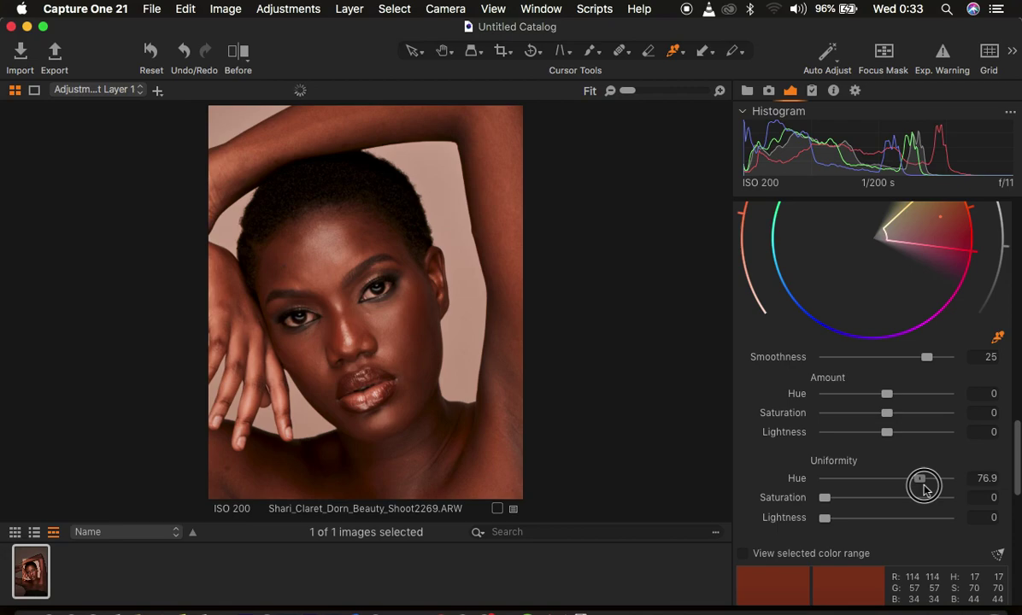
drag(925, 489, 918, 489)
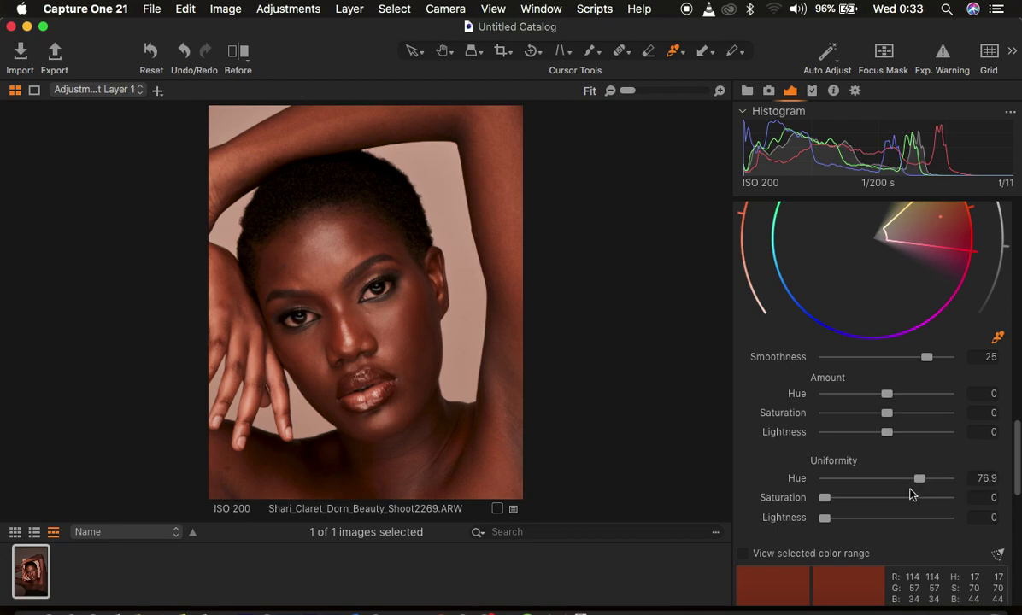
drag(827, 504, 928, 484)
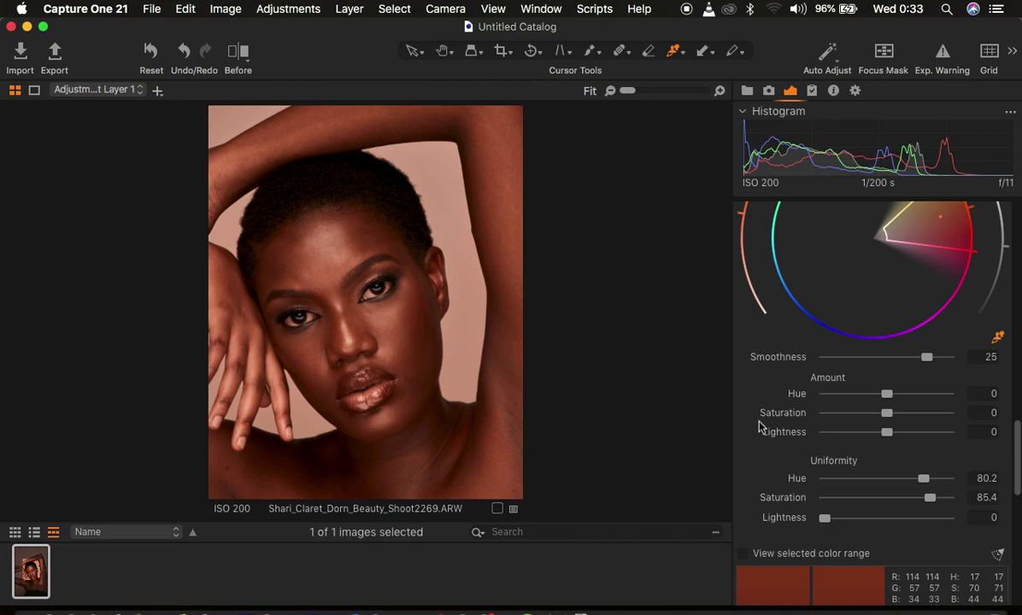
- Set the skin tone Amount to -2.1 for Hue and -1.2 for Lightness
click(887, 395)
drag(886, 397, 861, 399)
click(870, 396)
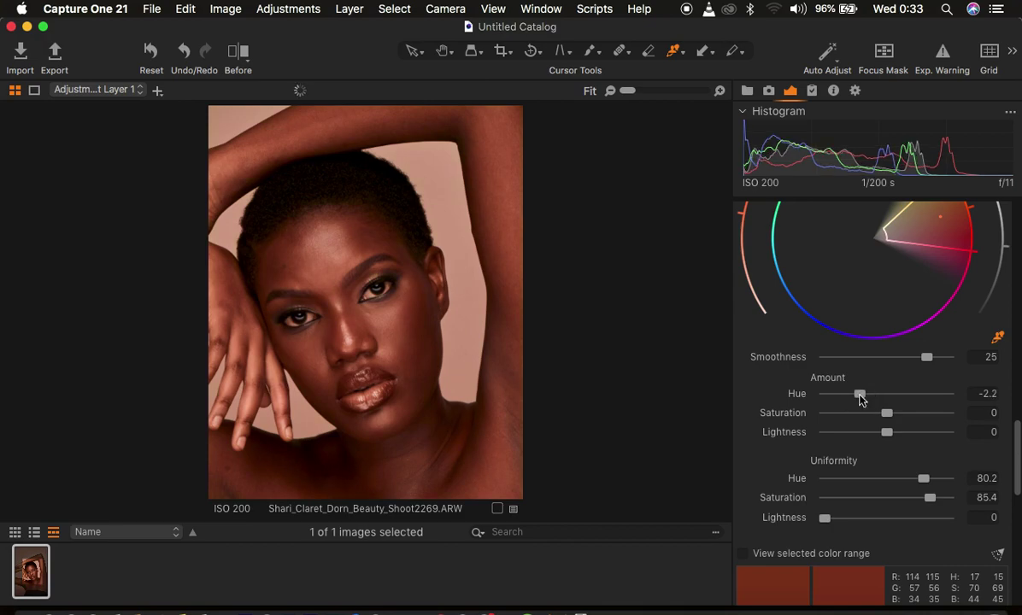
drag(861, 399, 861, 399)
drag(886, 433, 879, 432)
- In Color Balance, tint the shadows toward cyan-blue and shift the midtones slightly toward cyan
scroll(911, 455, down, 10)
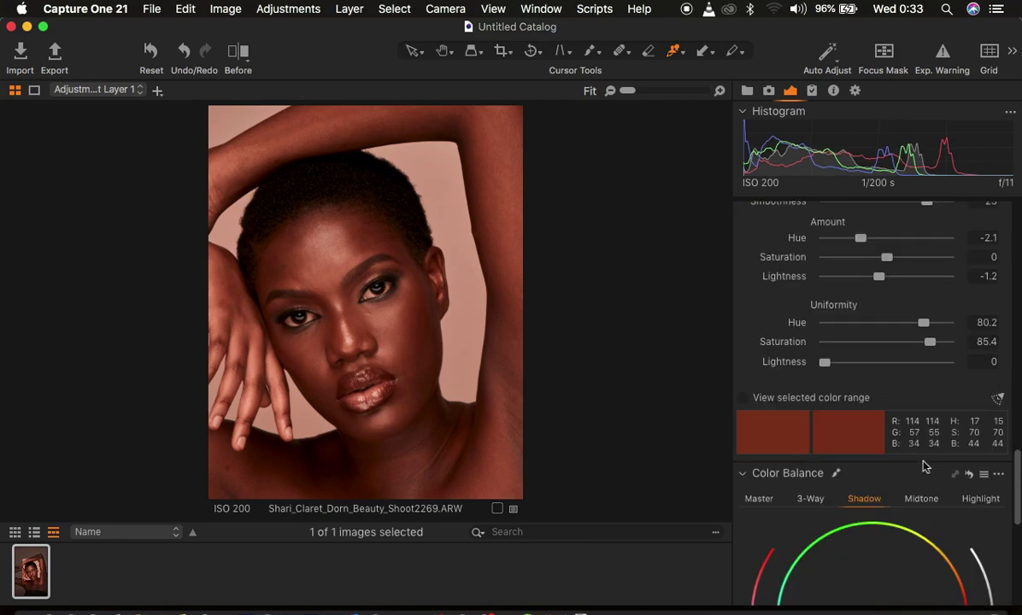
scroll(923, 465, down, 3)
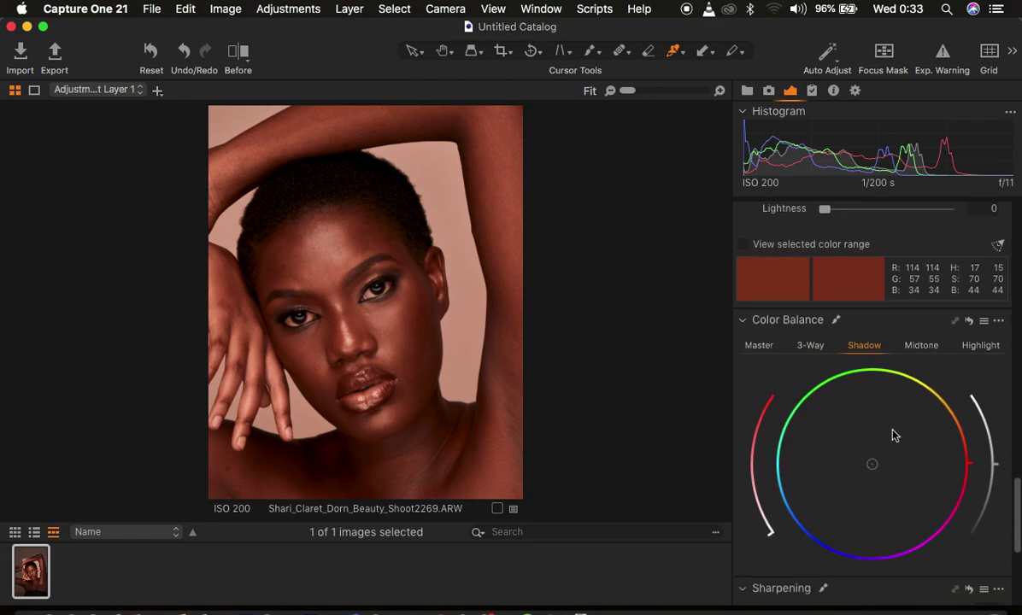
drag(871, 468, 844, 471)
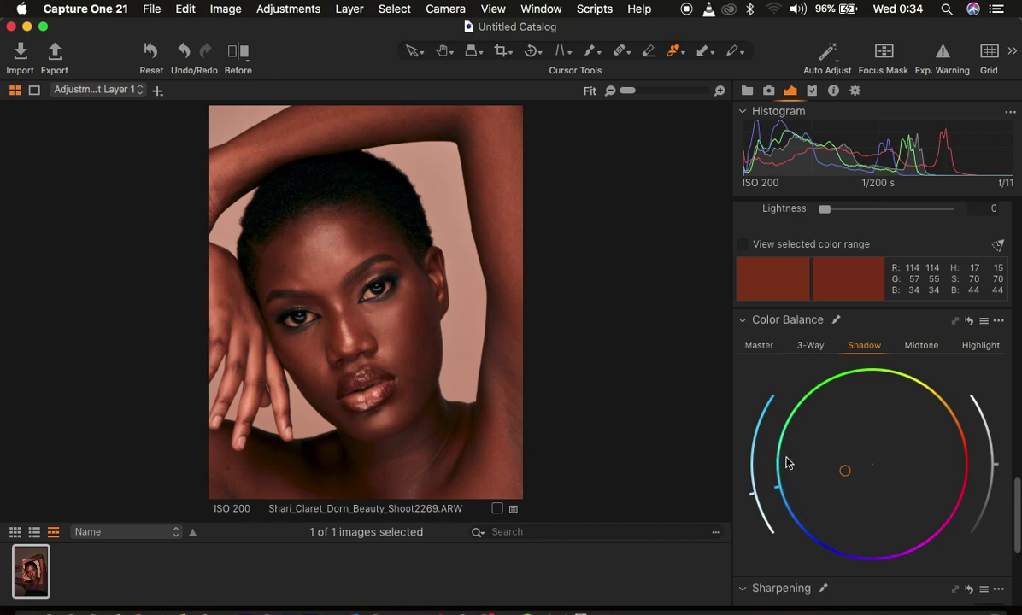
mouse_move(846, 471)
mouse_down()
mouse_move(866, 464)
mouse_move(839, 472)
mouse_up()
click(919, 346)
mouse_move(869, 466)
mouse_down()
mouse_move(842, 471)
mouse_move(858, 466)
mouse_up()
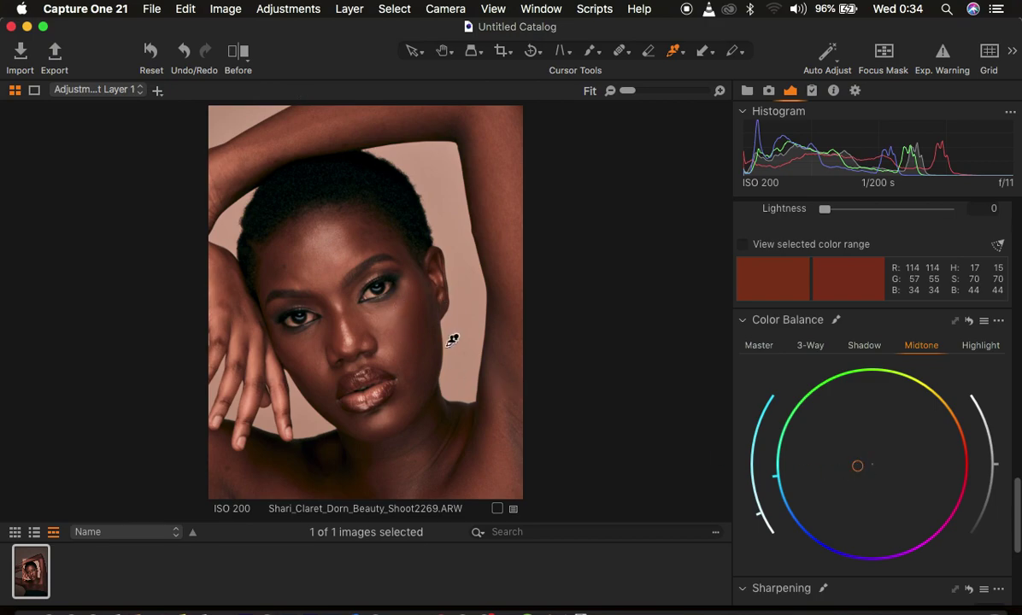
- Set the skin tone Amount to 6.7 for Saturation and -3.5 for Lightness
scroll(911, 414, up, 10)
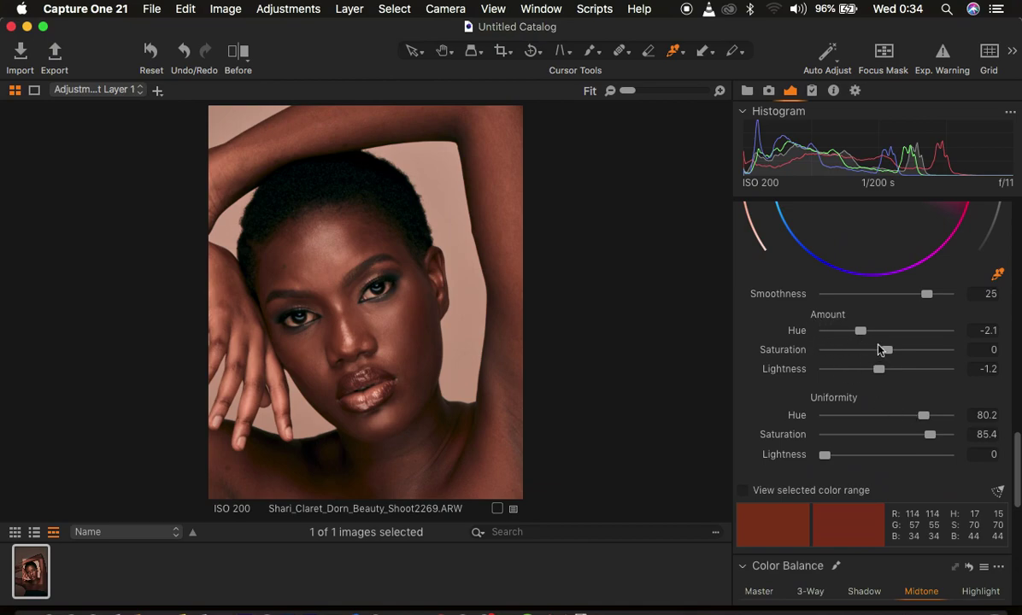
drag(889, 349, 903, 351)
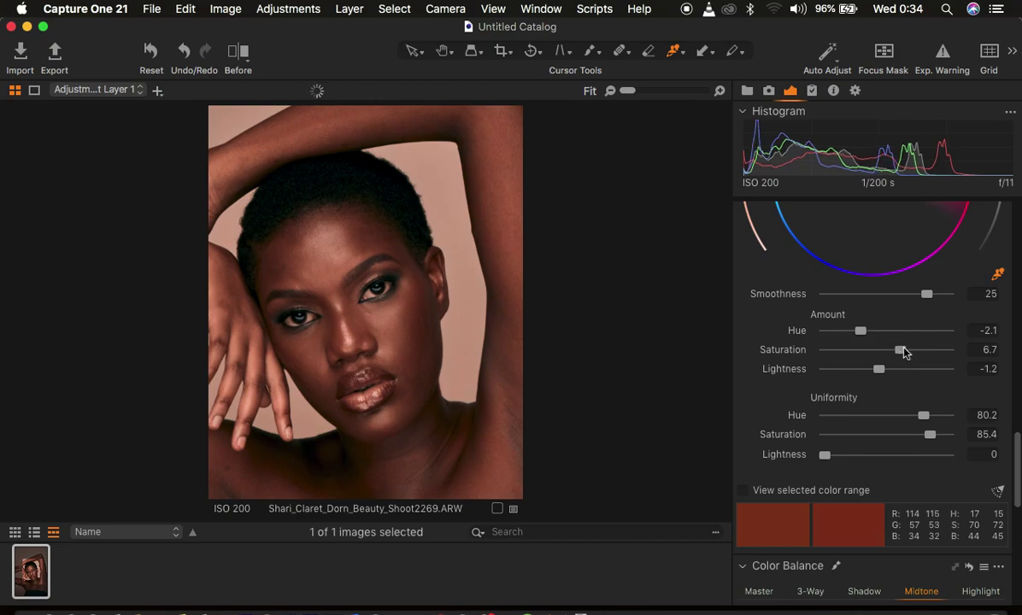
click(877, 370)
drag(877, 370, 865, 374)
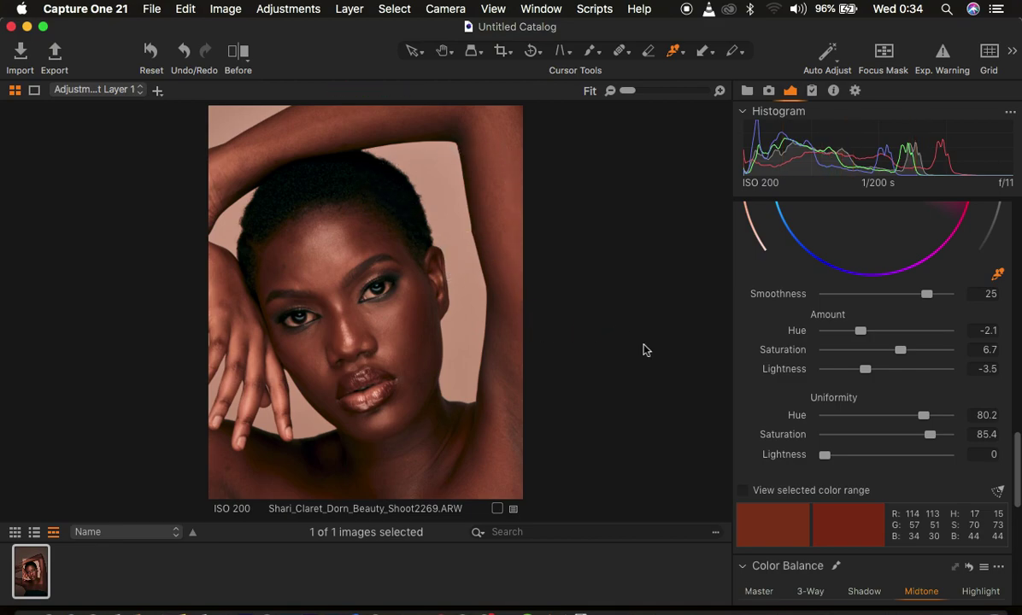
- Set the orange range's Hue to -2.1 in the Basic Color Editor
scroll(852, 372, up, 10)
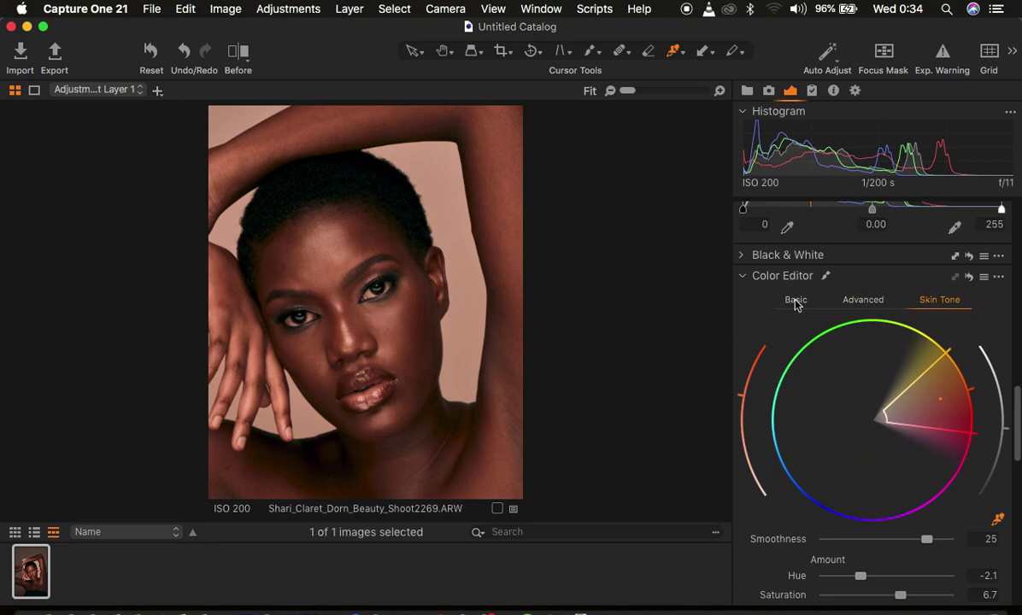
click(795, 301)
click(800, 332)
mouse_move(886, 360)
mouse_down()
mouse_move(870, 361)
mouse_move(878, 365)
mouse_up()
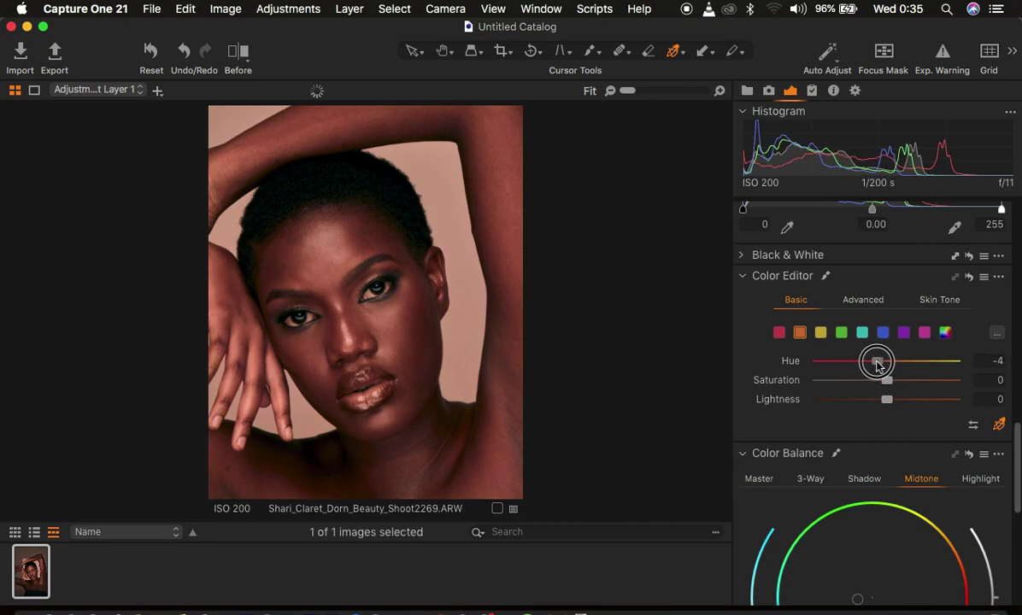
drag(877, 363, 883, 365)
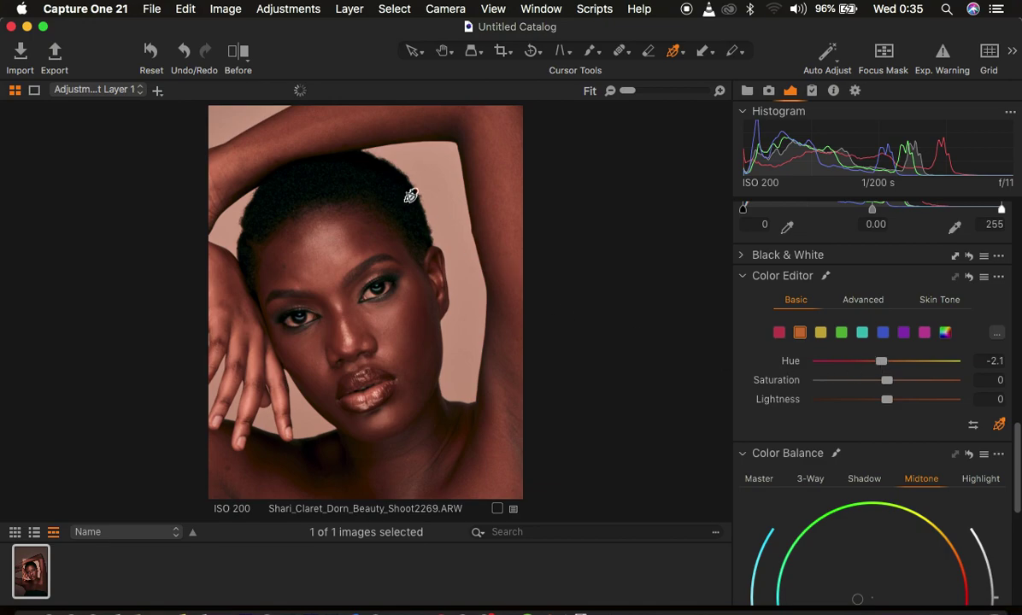
- Compare the graded portrait with its original in the split before/after view, sweeping the divider across, and close the comparison
click(233, 54)
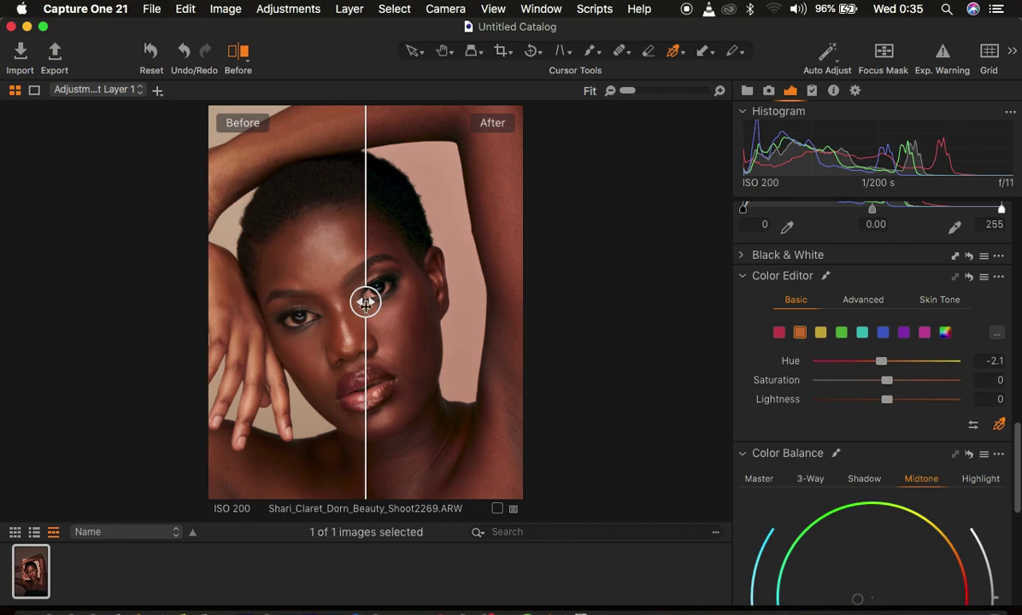
drag(367, 308, 178, 341)
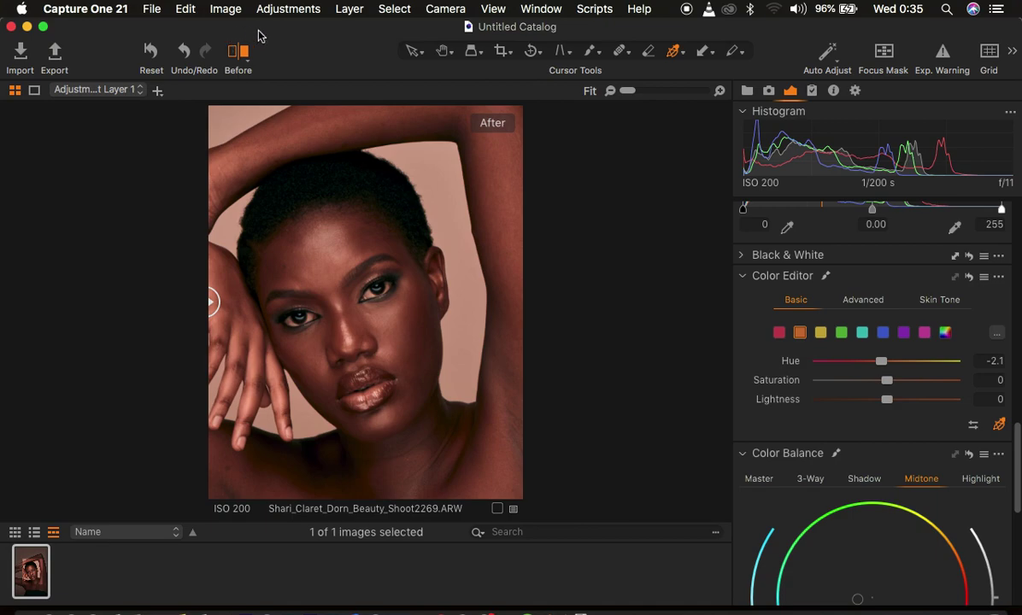
click(219, 54)
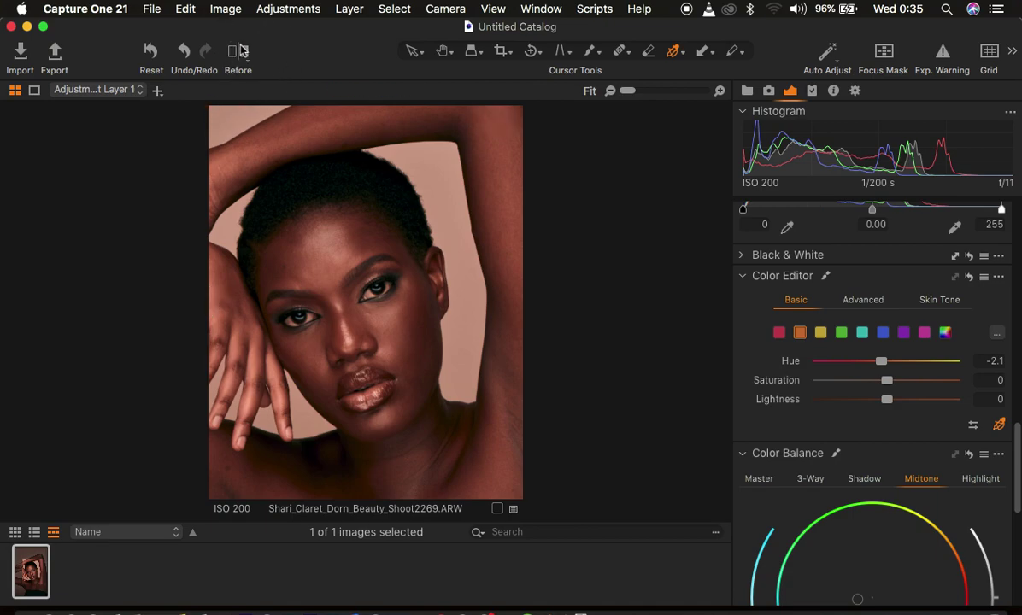
- Send the portrait to Adobe Photoshop 2020 as a 16-bit uncompressed TIFF in Adobe RGB (1998) at 300 px/in and 100% scale
click(413, 51)
right_click(387, 214)
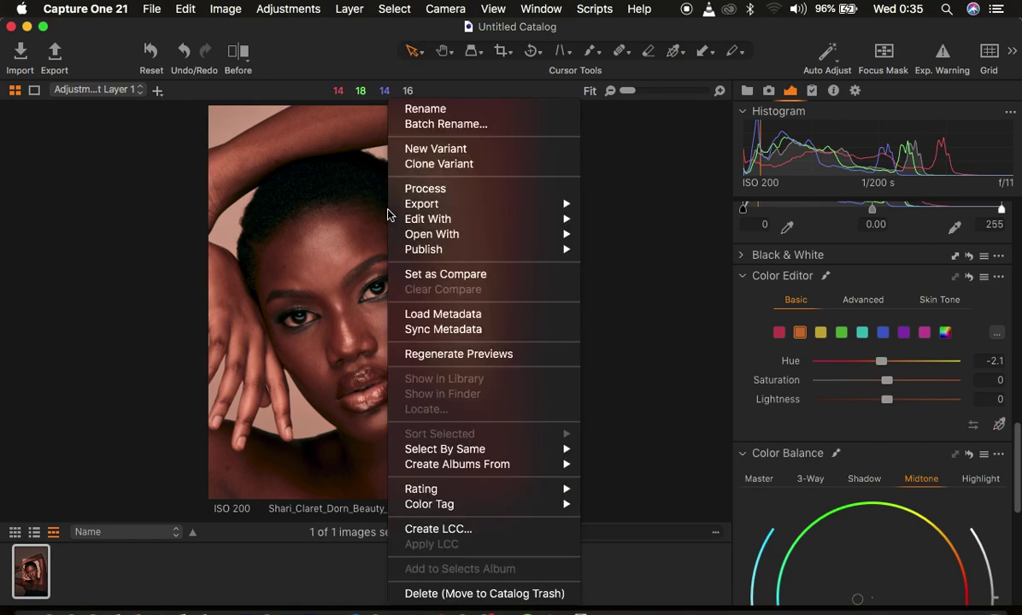
mouse_move(506, 225)
click(628, 219)
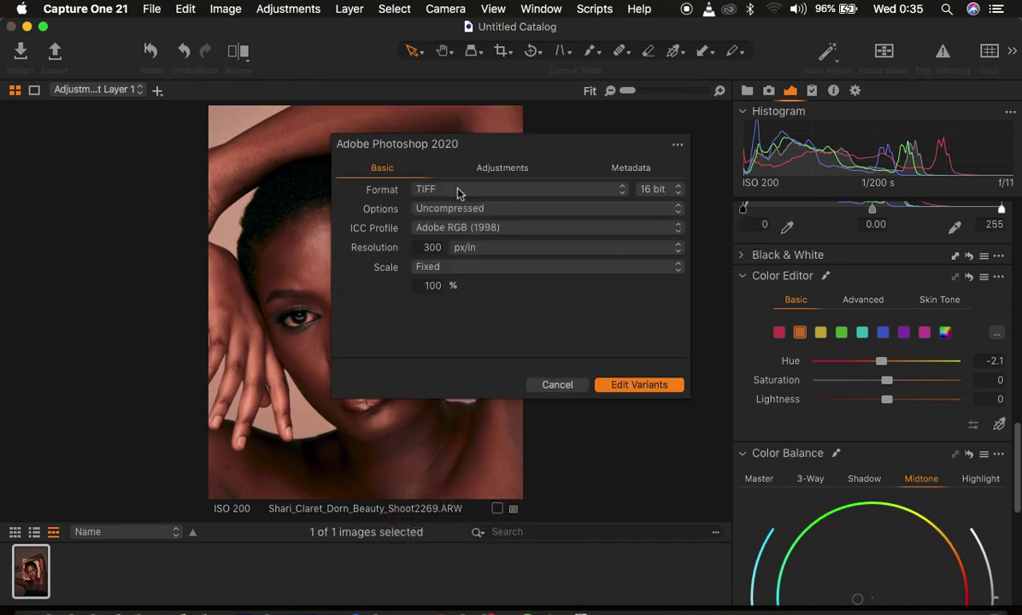
click(462, 190)
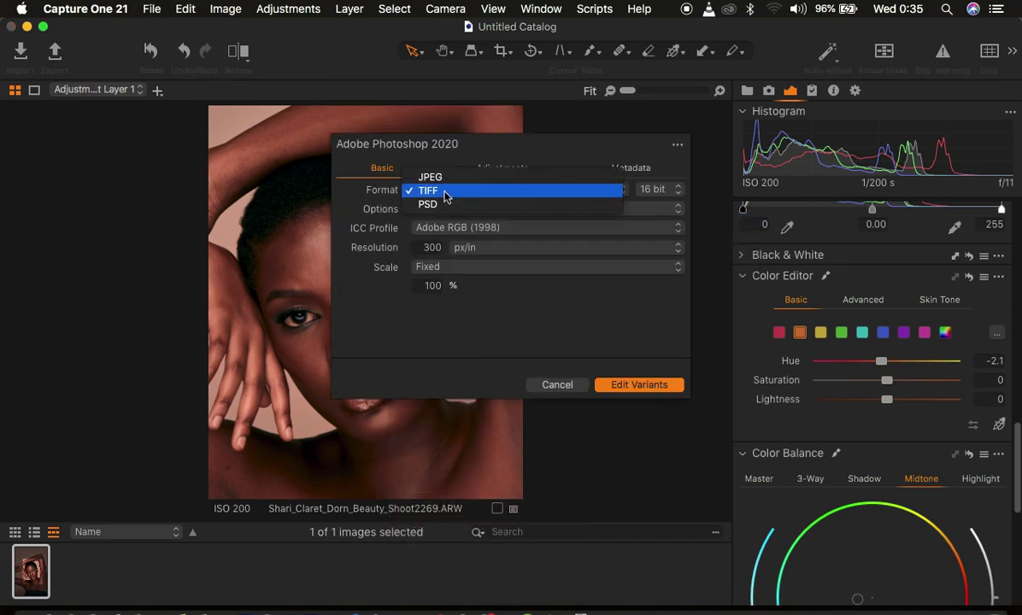
click(444, 194)
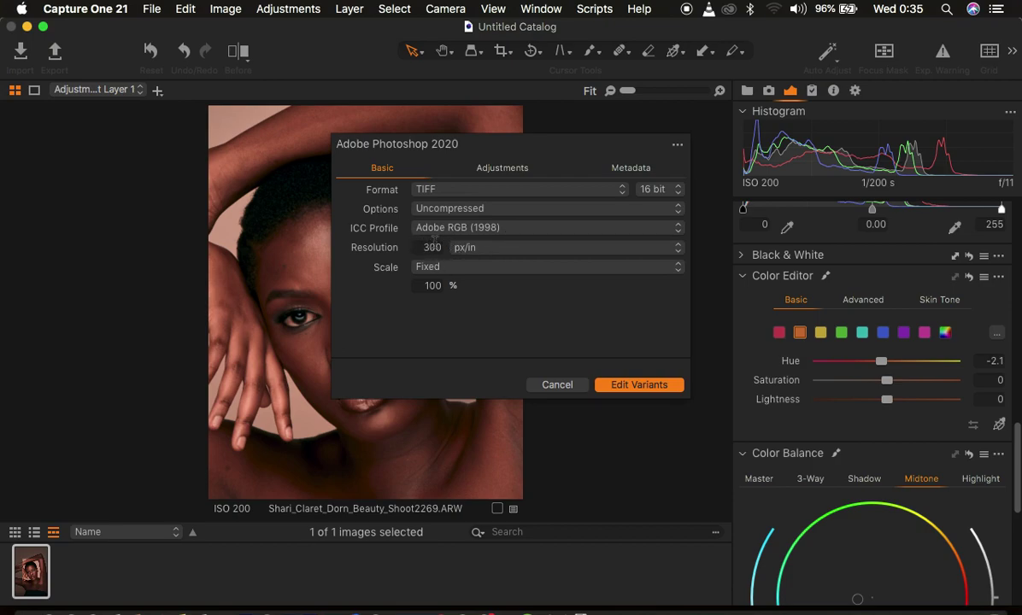
click(657, 190)
click(657, 189)
click(637, 386)
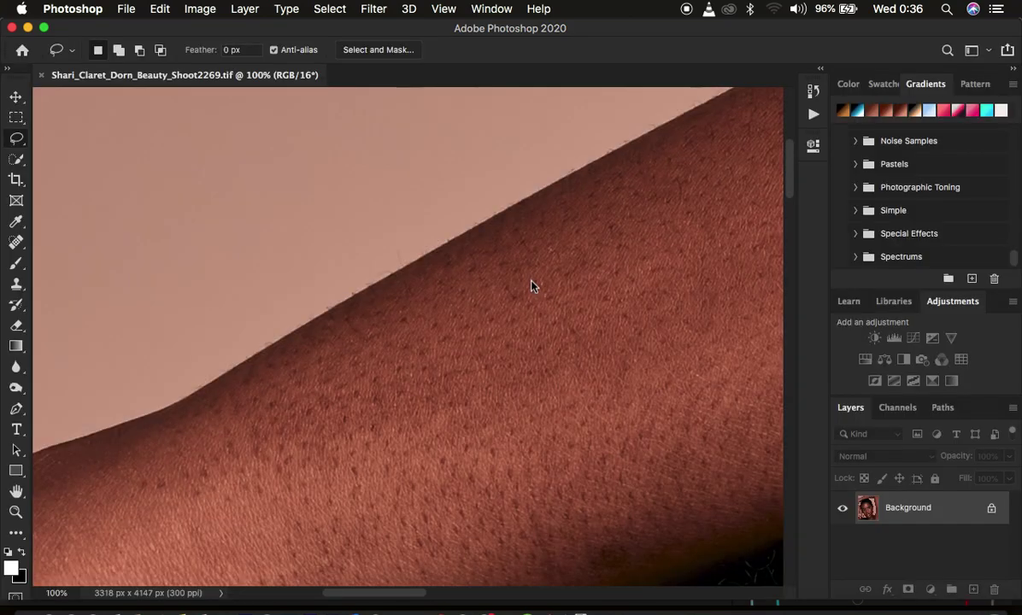
- Duplicate the Background layer twice and rename the lower copy "low freq"
key(super+0)
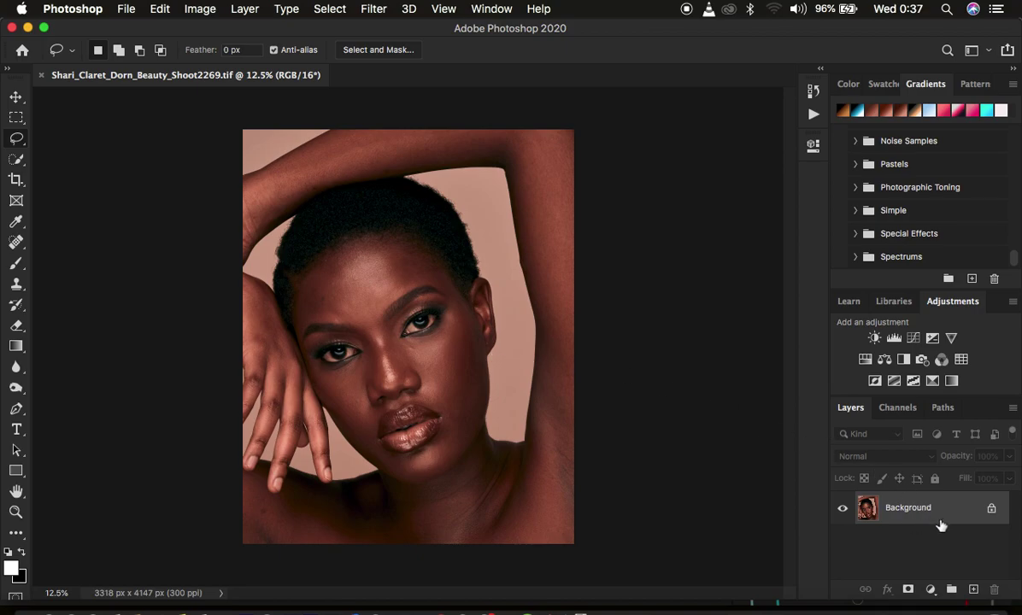
key(super+j)
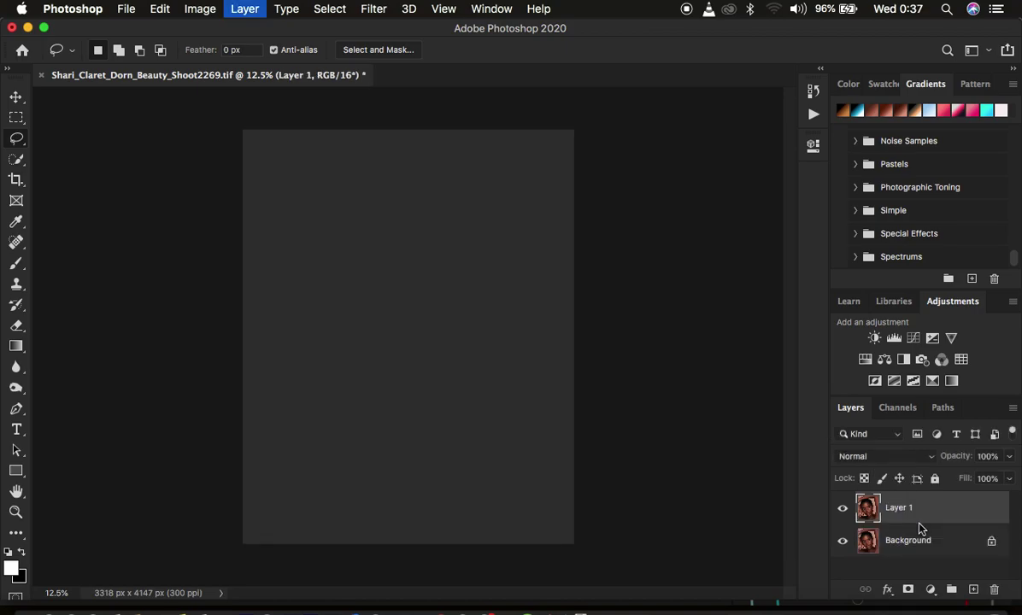
key(super+j)
double_click(897, 541)
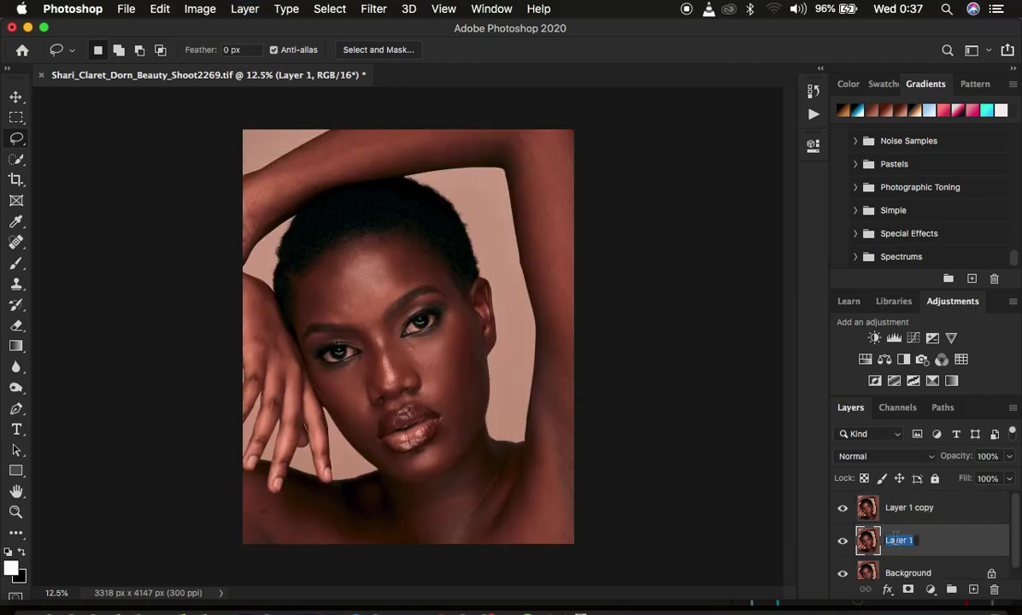
text(lo)
key(Return)
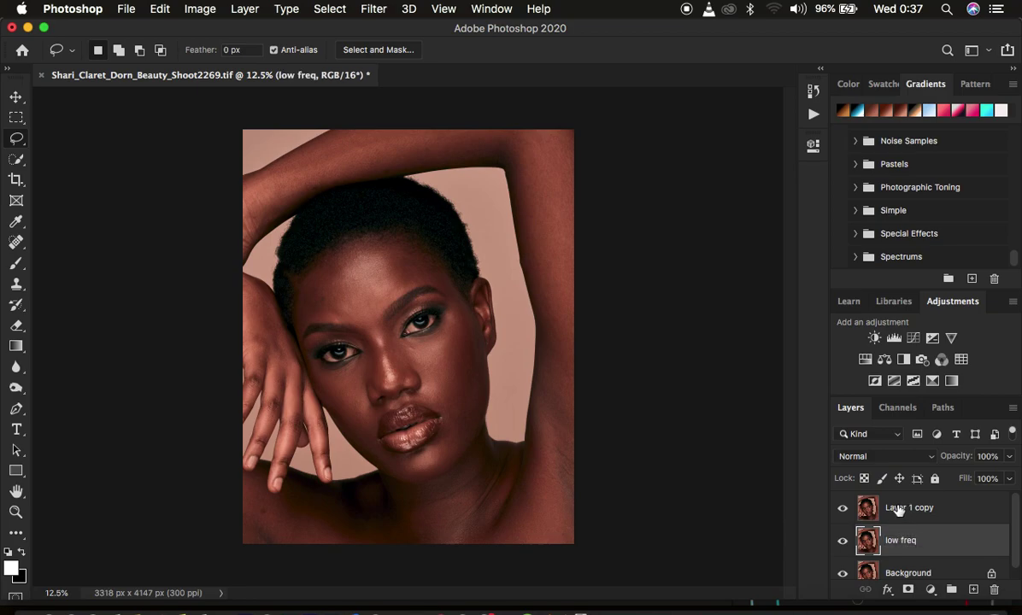
- Rename the upper portrait copy "high freq", hide it, and make the low freq layer active
double_click(901, 507)
text(hu)
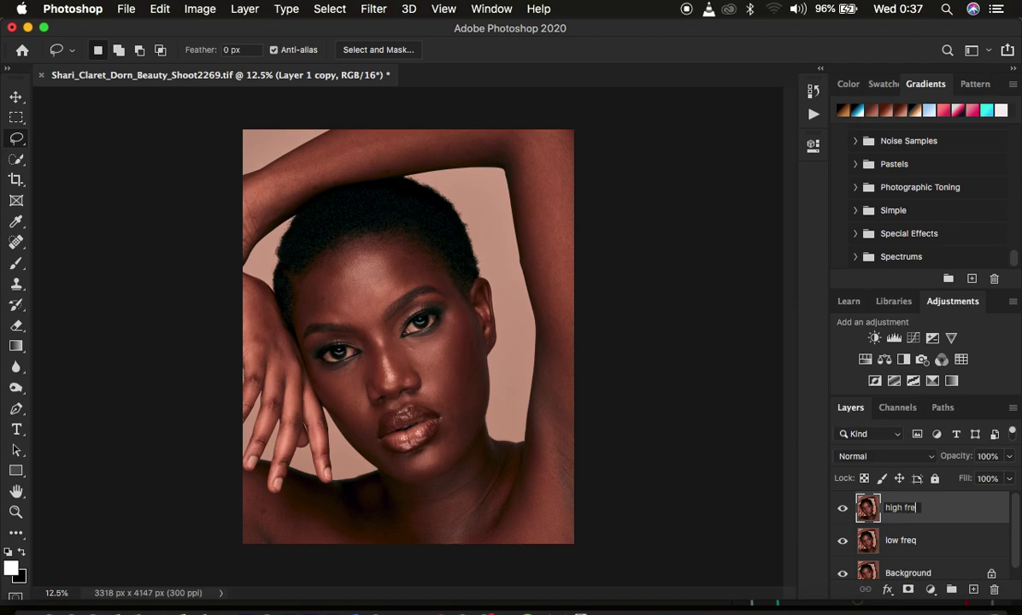
key(Return)
click(941, 544)
click(842, 508)
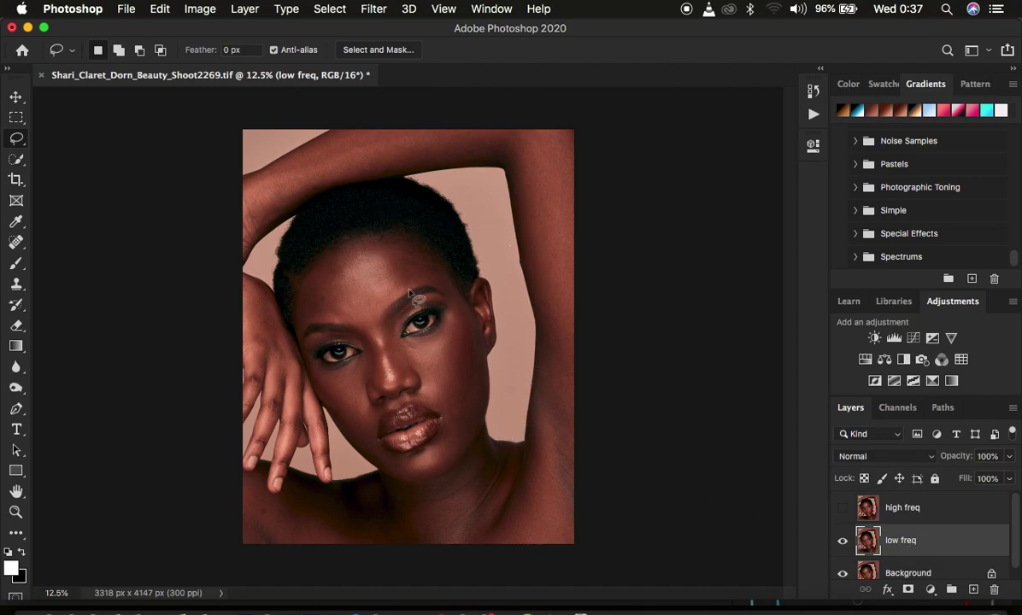
- Start a Gaussian Blur on the low freq layer, lower the radius to 0.1 pixels and examine the skin texture in the preview at 33%
click(373, 8)
mouse_move(410, 199)
click(636, 260)
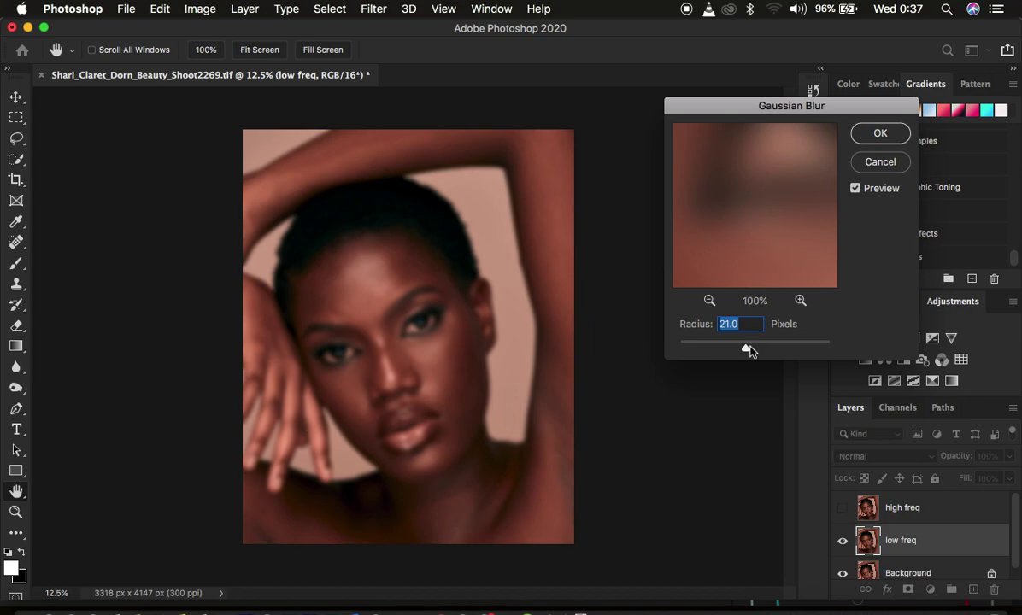
drag(741, 351, 680, 347)
drag(723, 239, 814, 160)
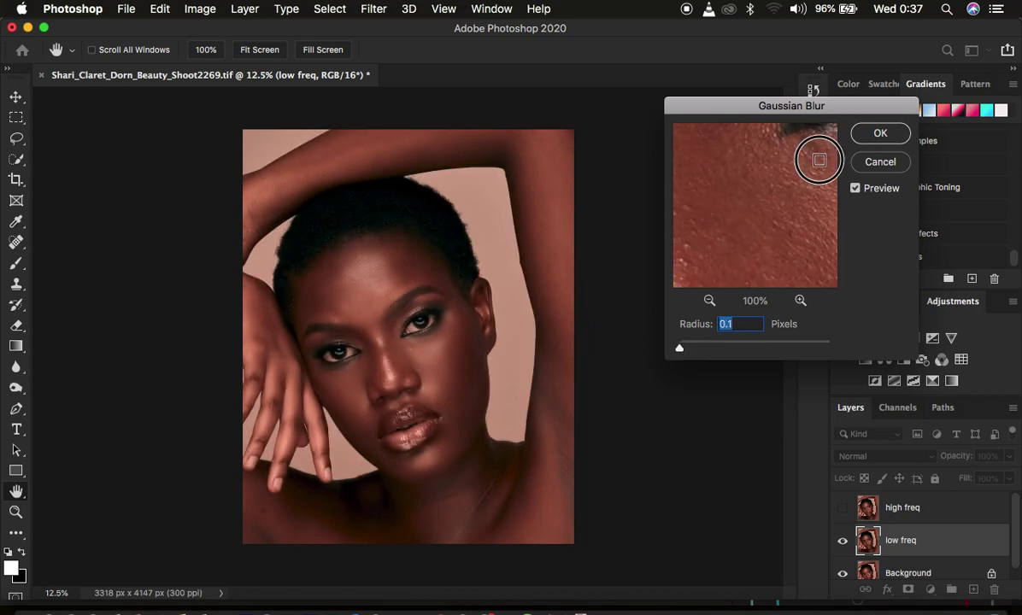
click(709, 300)
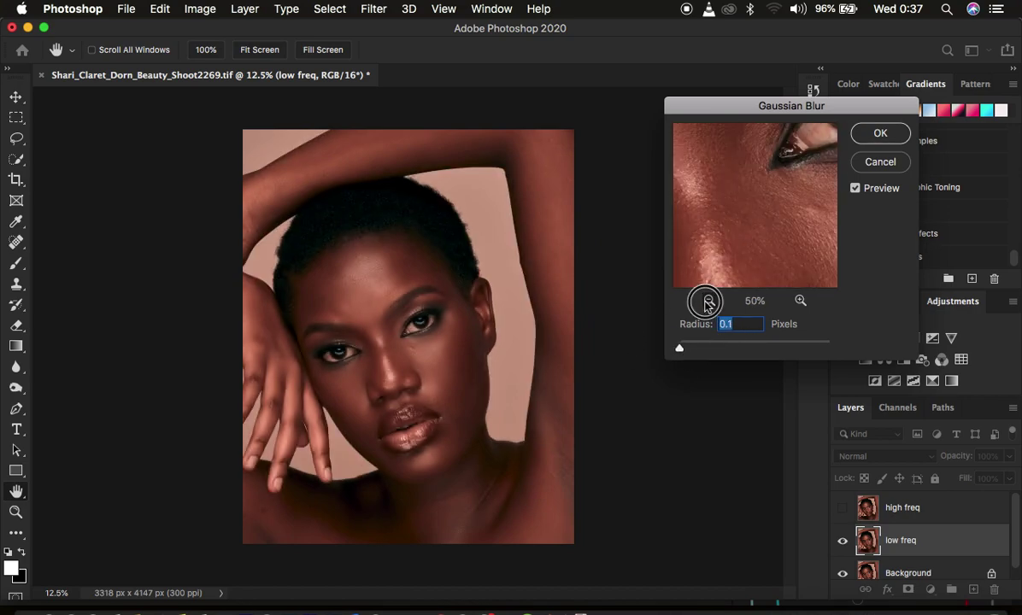
click(709, 300)
drag(740, 175, 791, 265)
drag(716, 183, 767, 264)
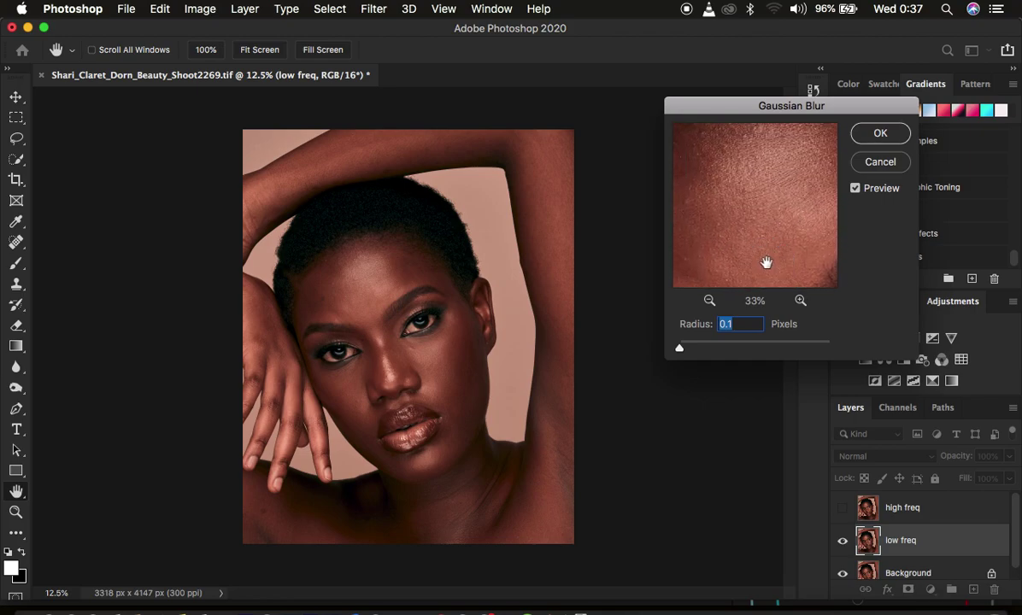
drag(769, 183, 801, 247)
drag(739, 235, 760, 217)
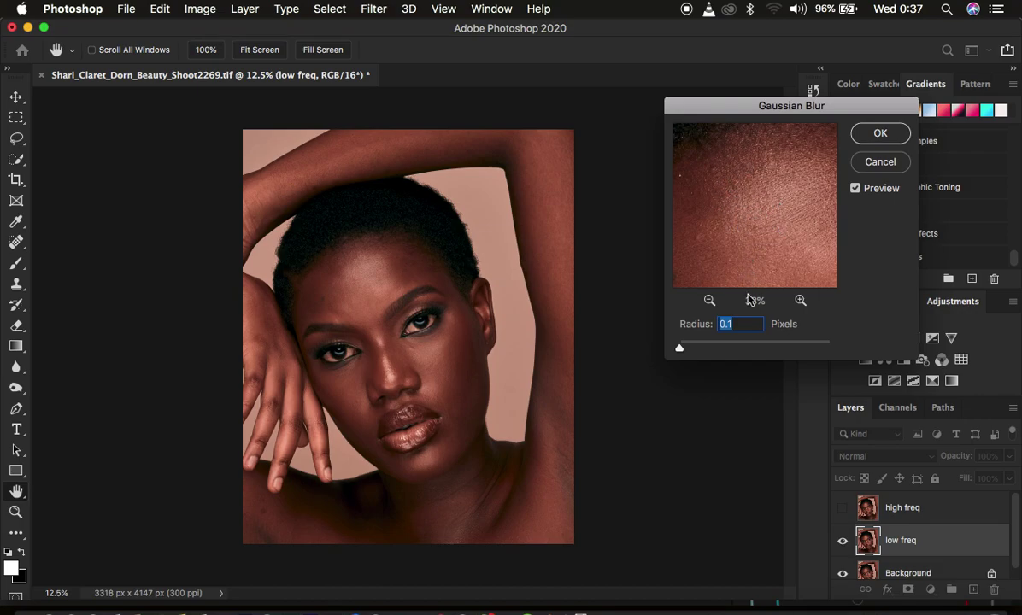
- Blur the low freq layer with a Gaussian Blur radius of 7.0 pixels, checking the skin in the preview
drag(680, 350, 729, 351)
drag(756, 251, 704, 201)
drag(787, 247, 718, 184)
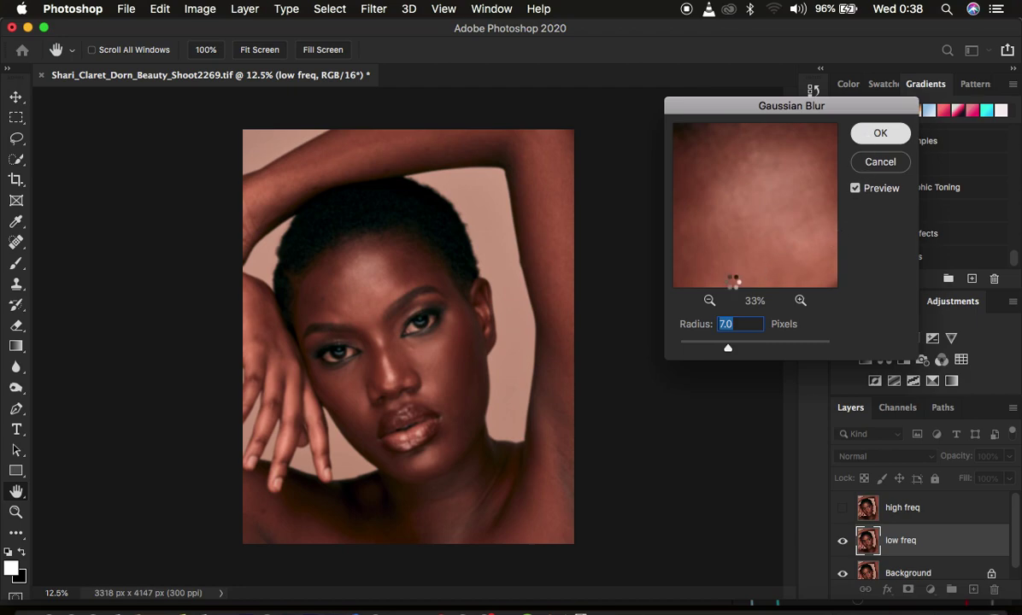
key(Return)
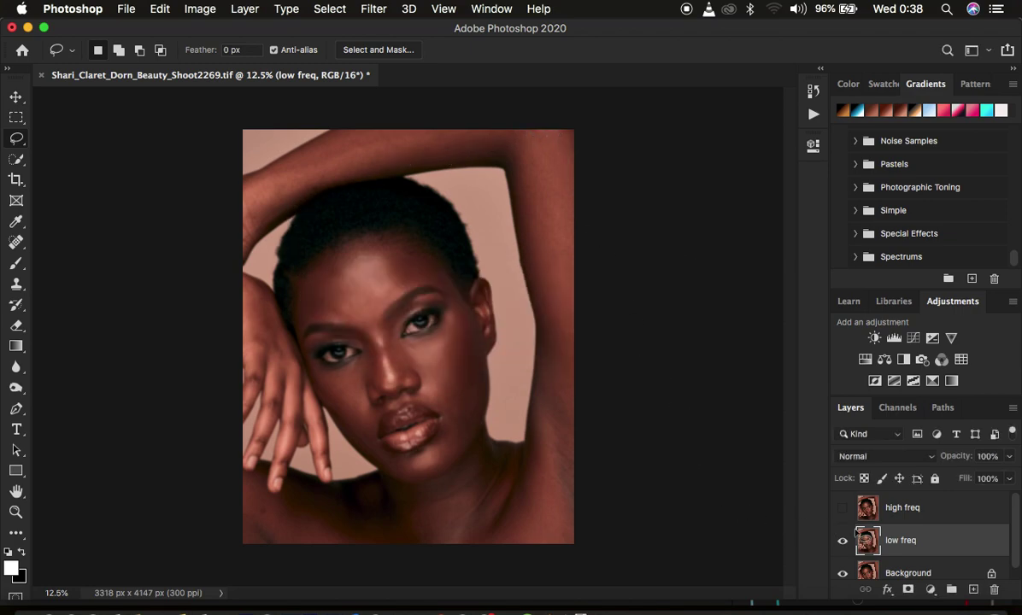
- Show the high freq layer and start Apply Image on it with low freq as the source layer
click(917, 509)
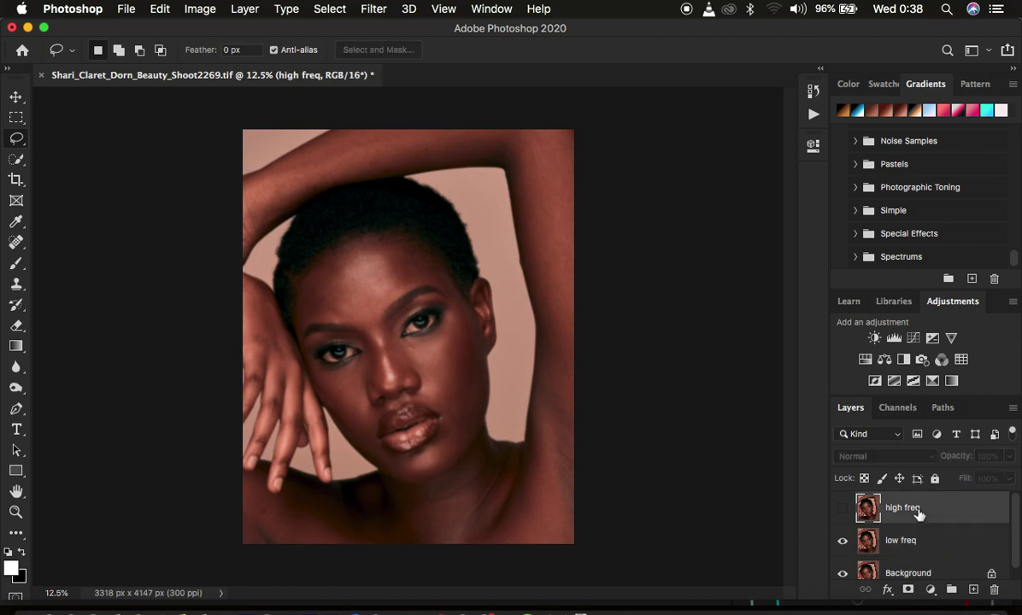
click(843, 510)
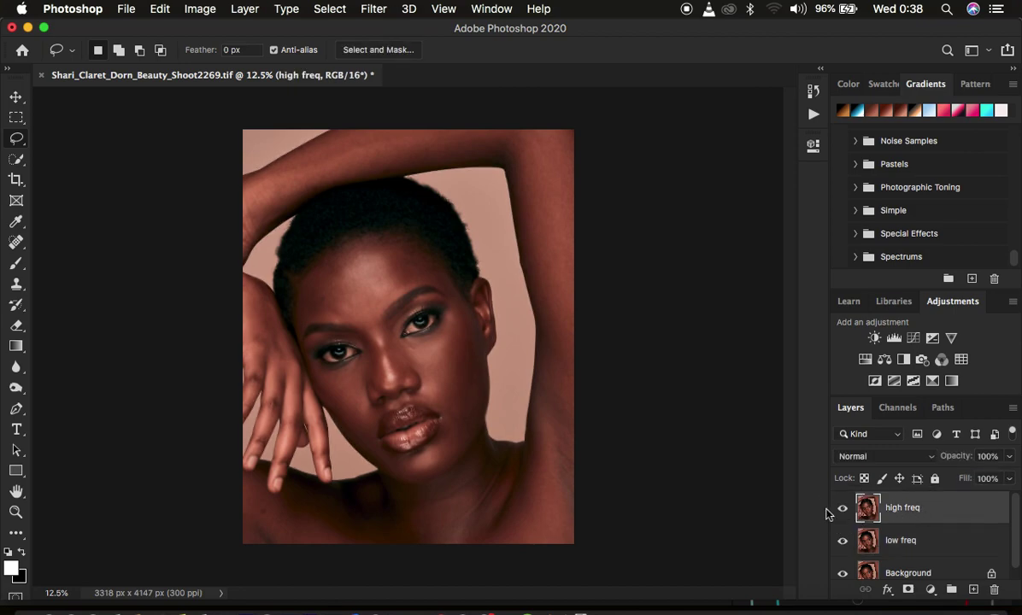
click(195, 10)
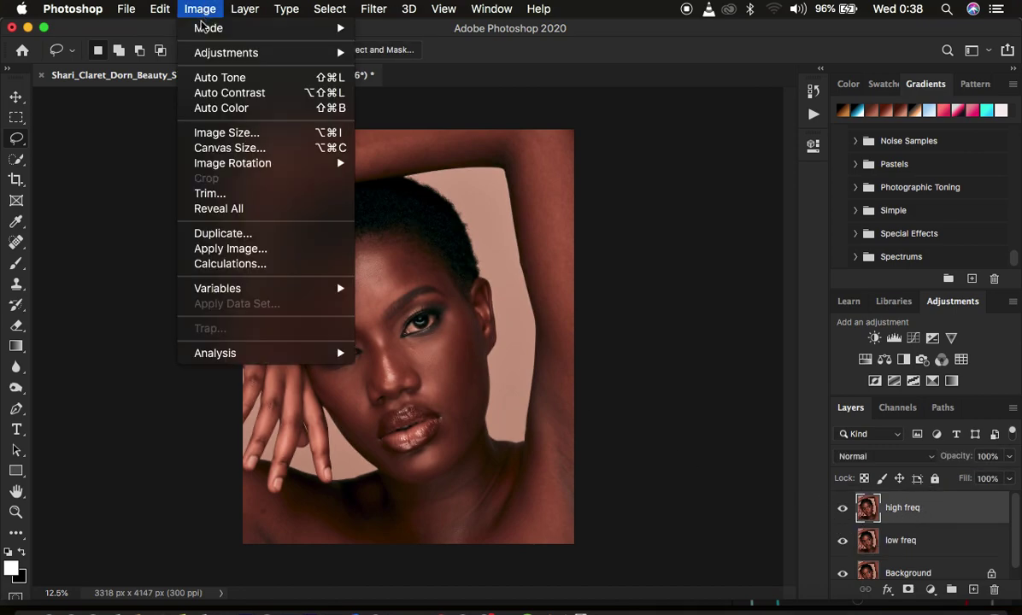
click(236, 249)
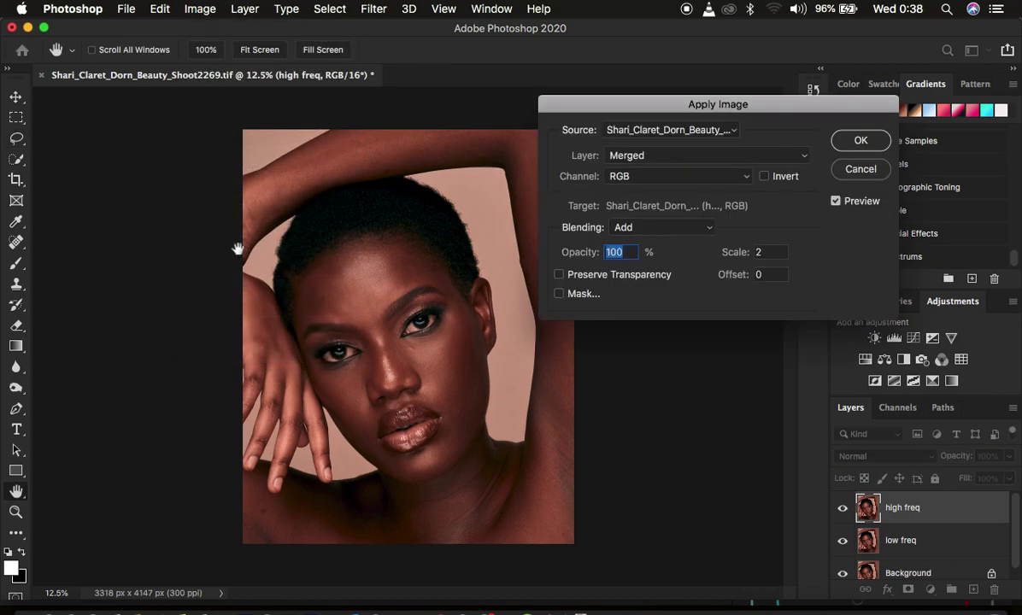
click(652, 157)
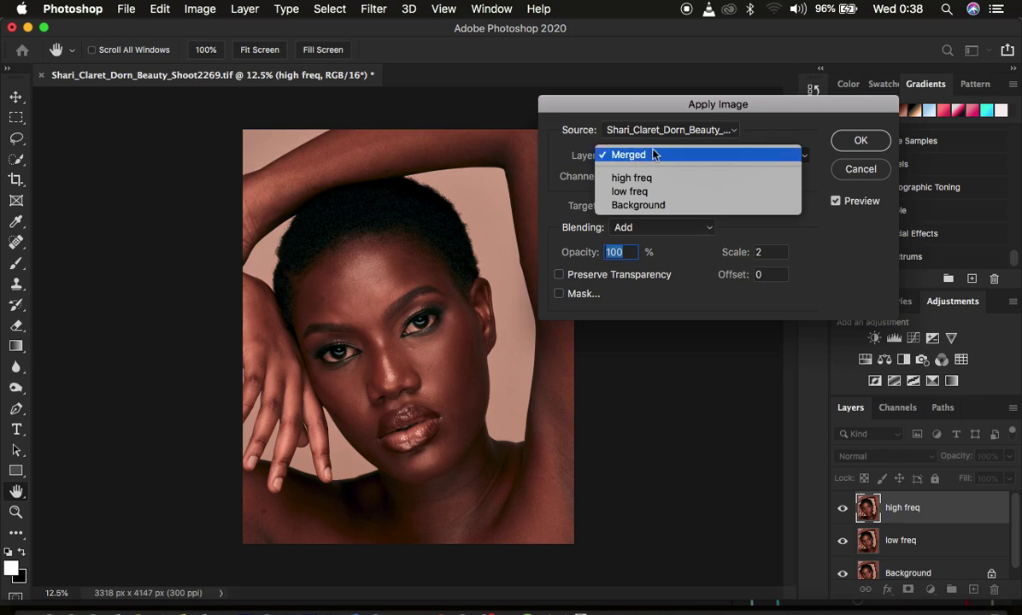
click(634, 192)
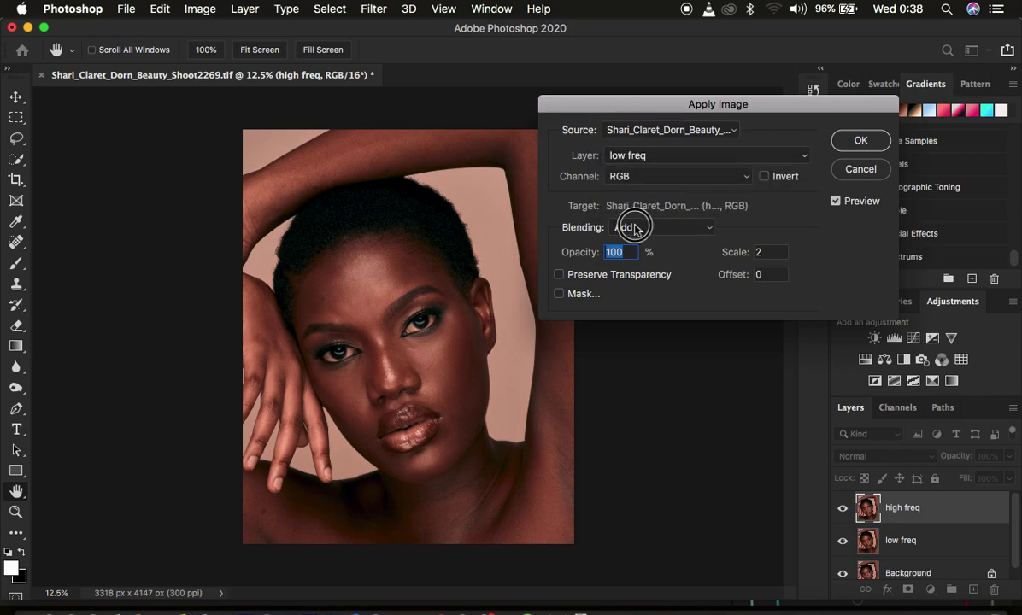
- Try Subtract blending in Apply Image with Scale 2 and Offset 128
click(636, 228)
click(635, 228)
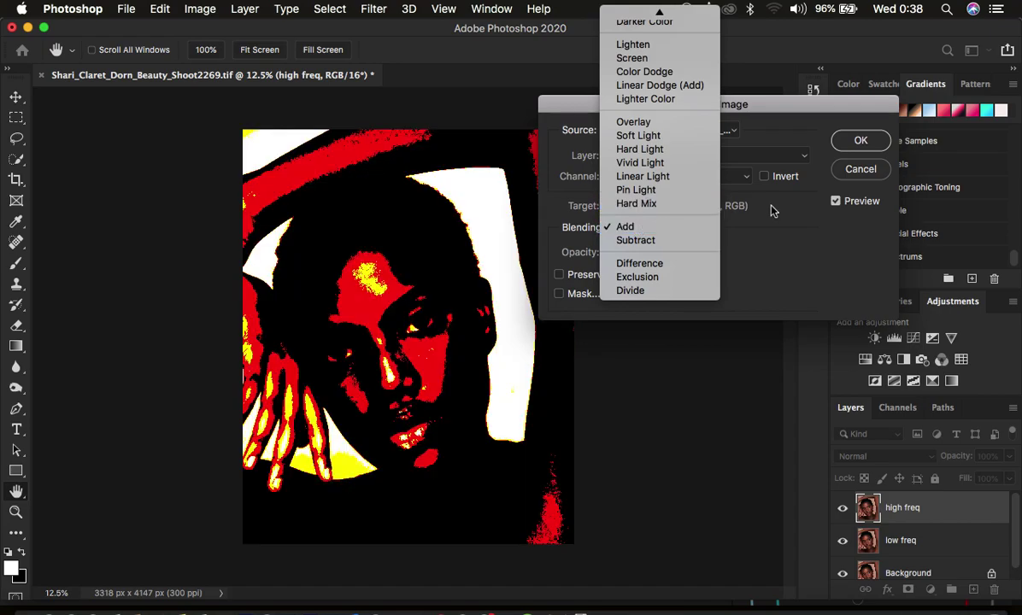
click(766, 109)
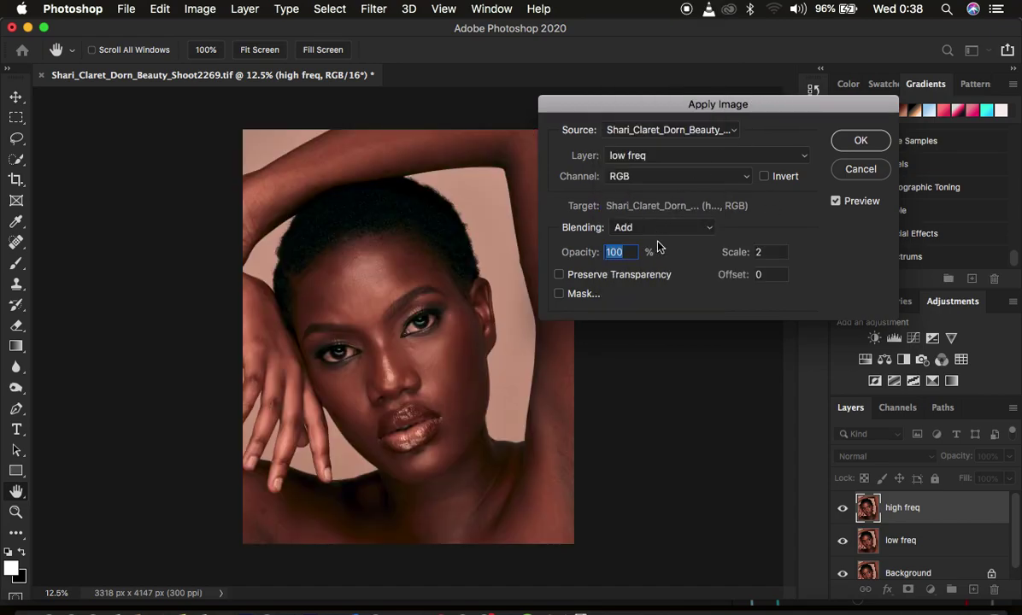
click(619, 229)
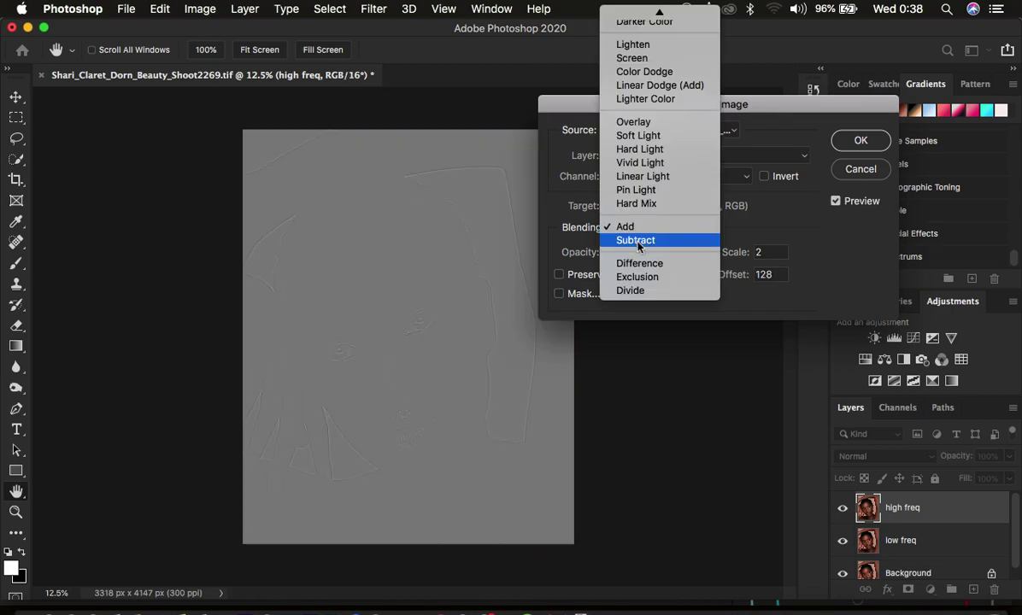
click(636, 240)
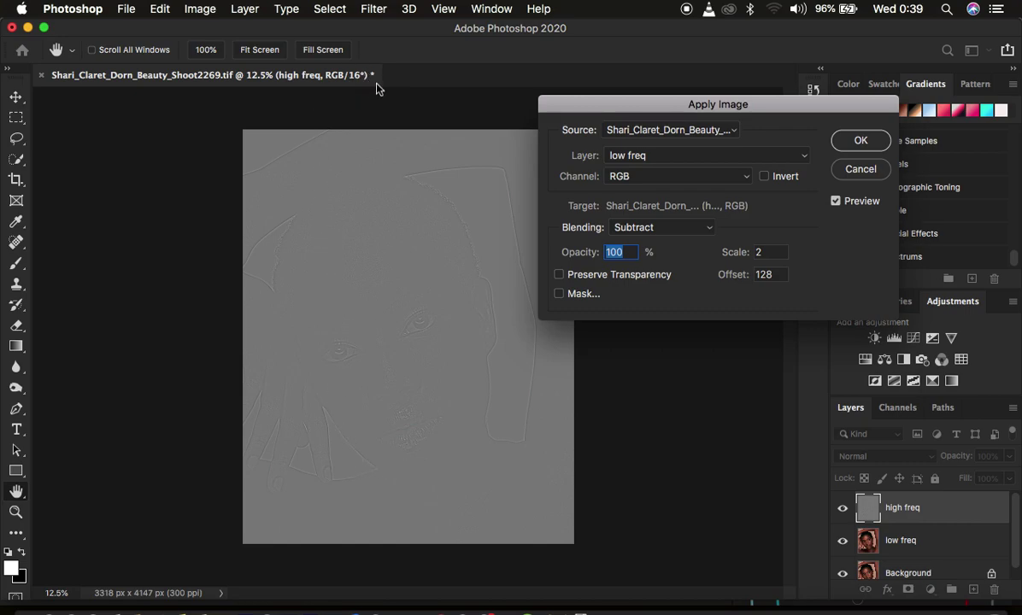
- Apply the inverted low freq layer to high freq with Add blending, Scale 2 and Offset 0, and set high freq's blend mode to Linear Light
click(638, 229)
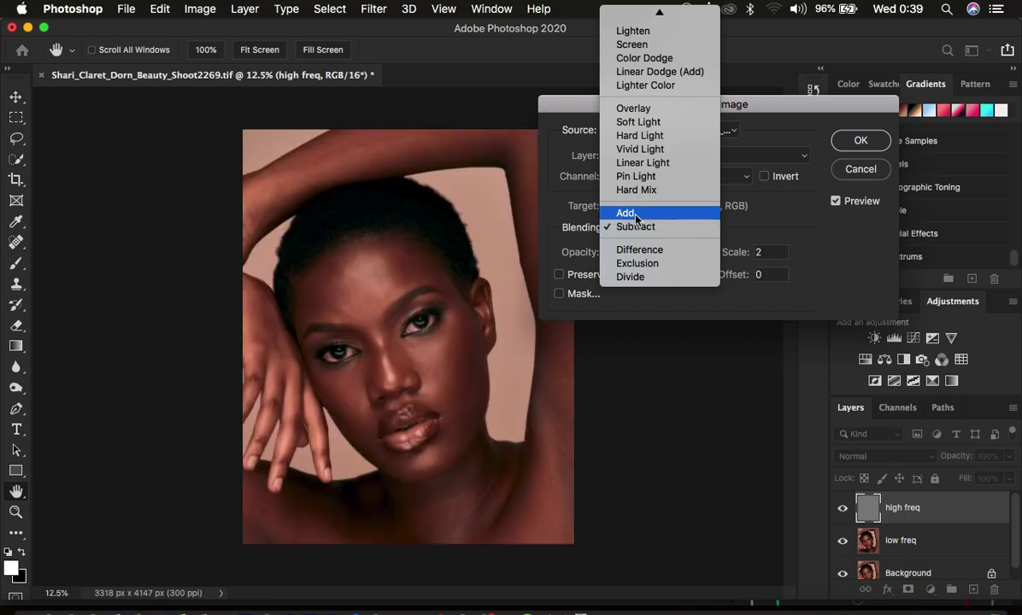
click(630, 212)
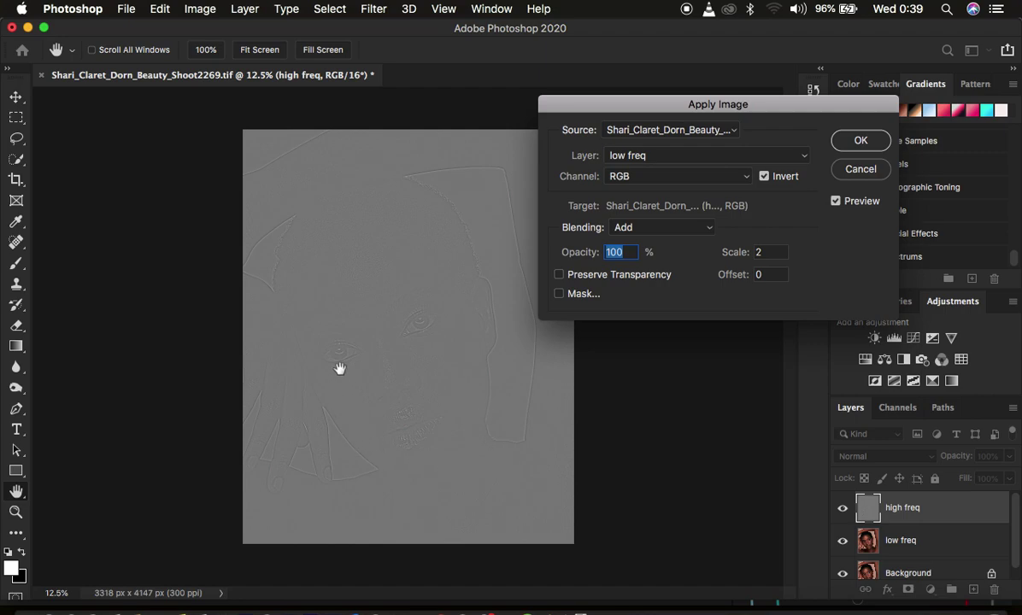
click(847, 140)
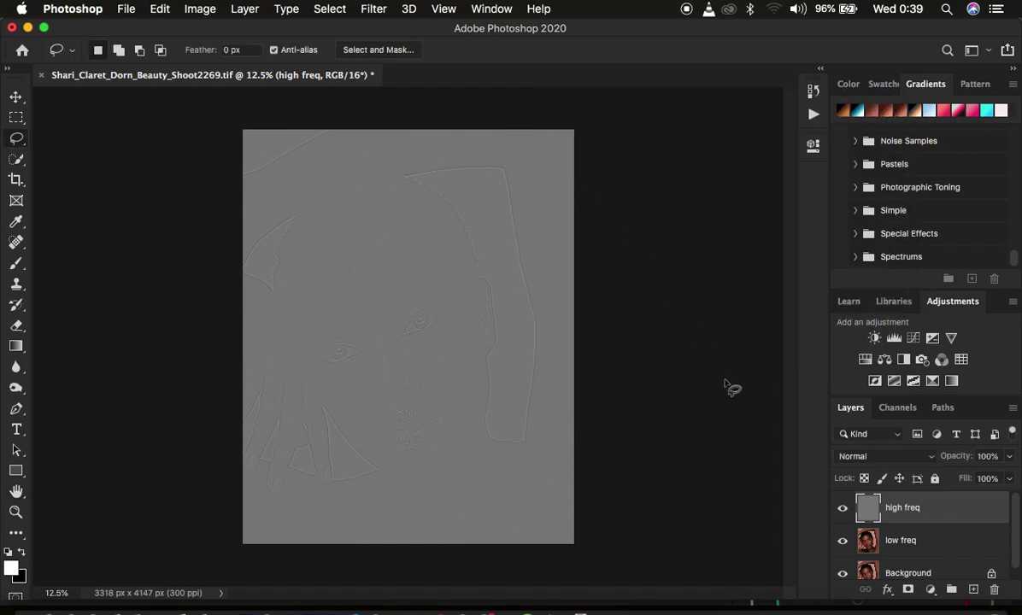
click(867, 459)
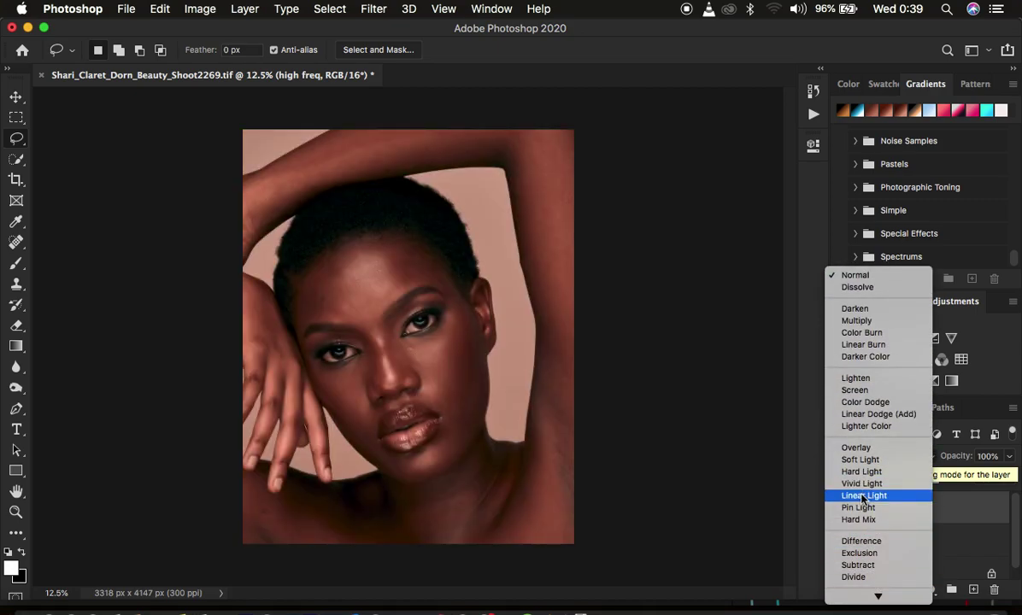
click(863, 495)
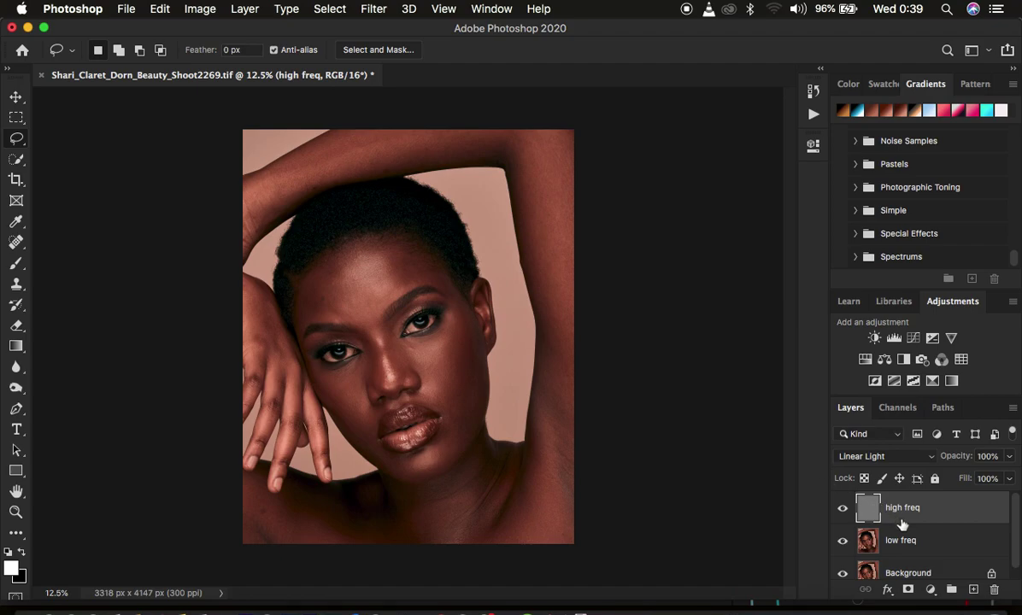
- Group the high freq and low freq layers and name the group "freq sep"
shift+click(943, 538)
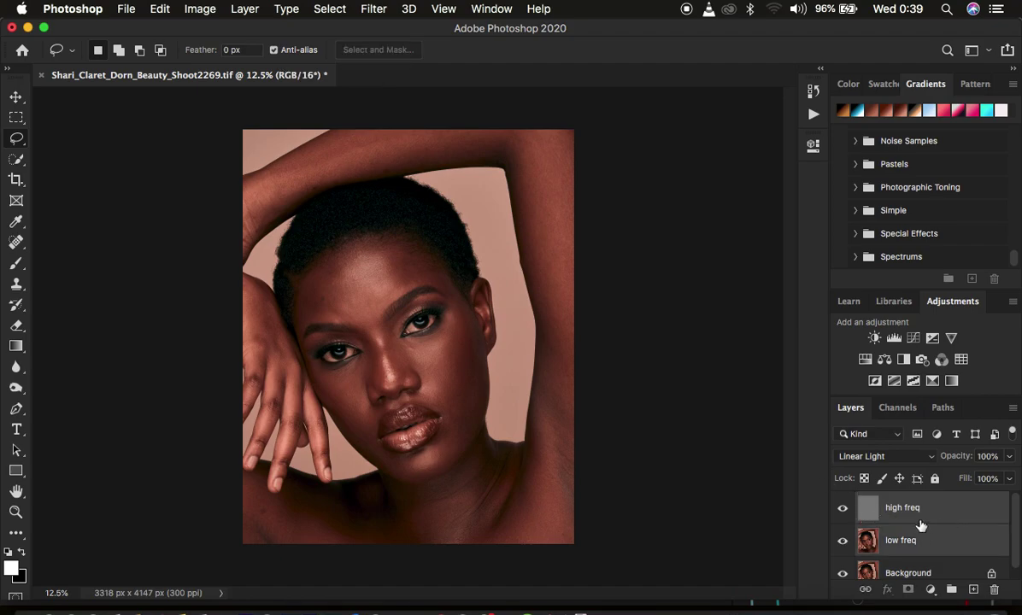
key(ctrl+g)
double_click(894, 502)
text(freq sep)
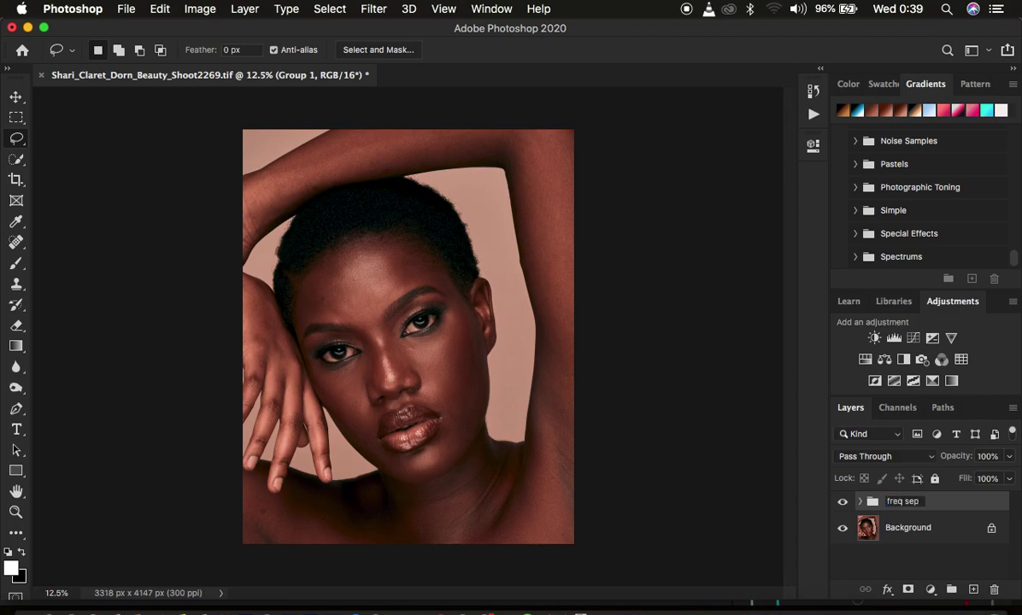
key(Return)
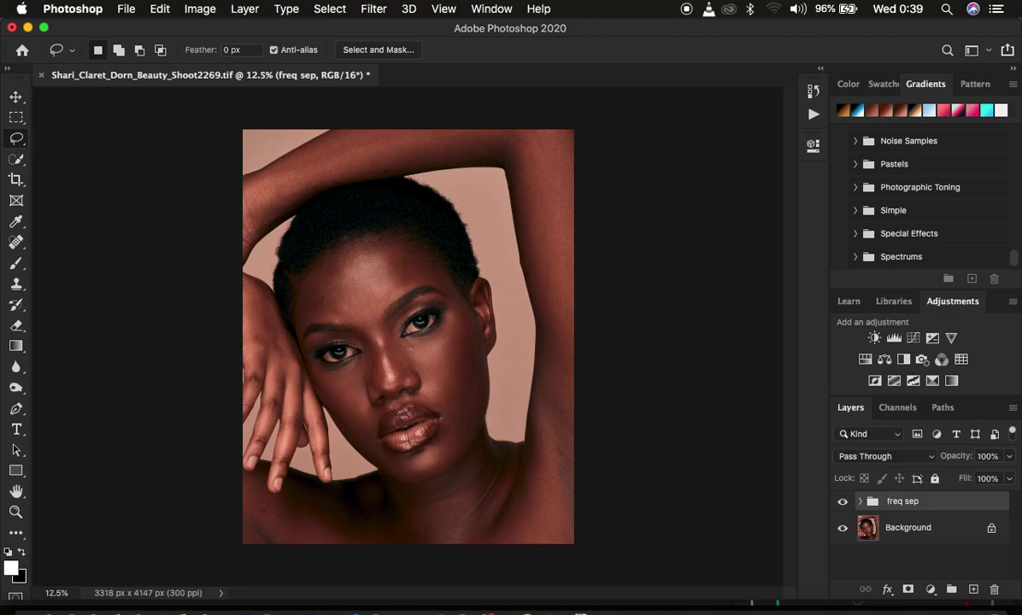
- Expand the freq sep group and add an empty layer directly above low freq
click(859, 502)
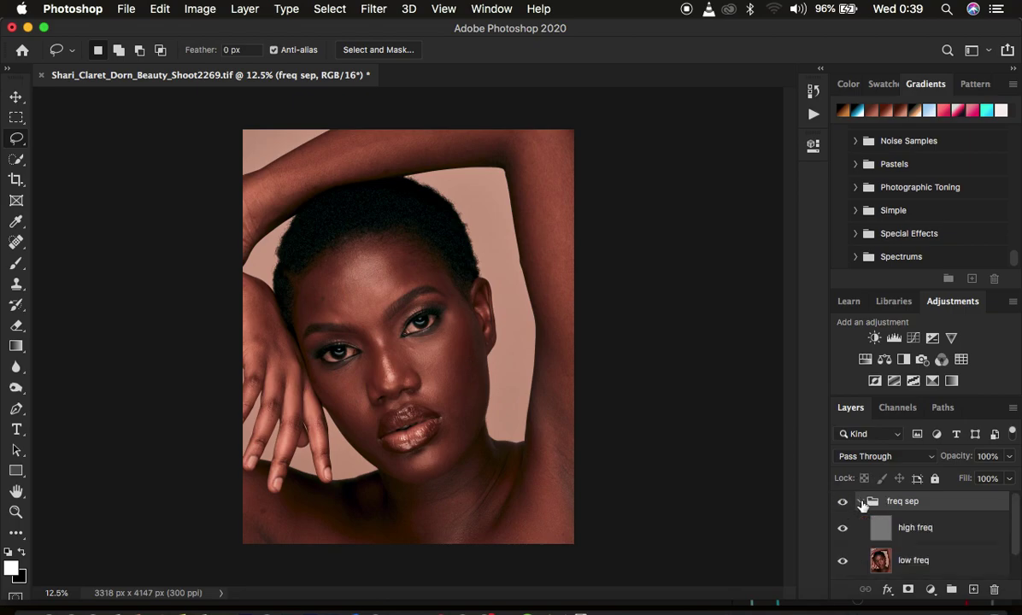
click(895, 567)
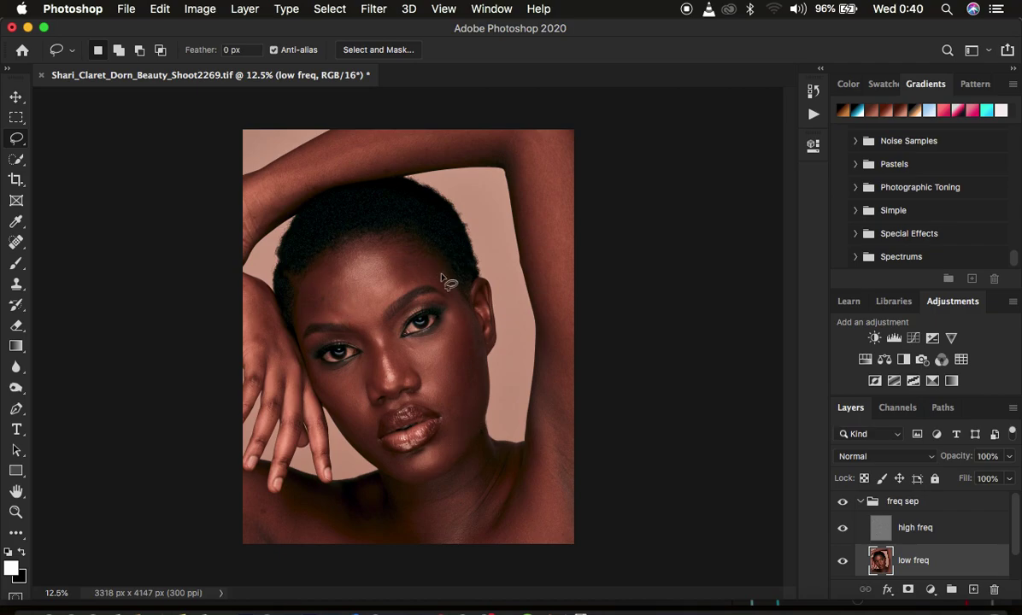
key(super+plus)
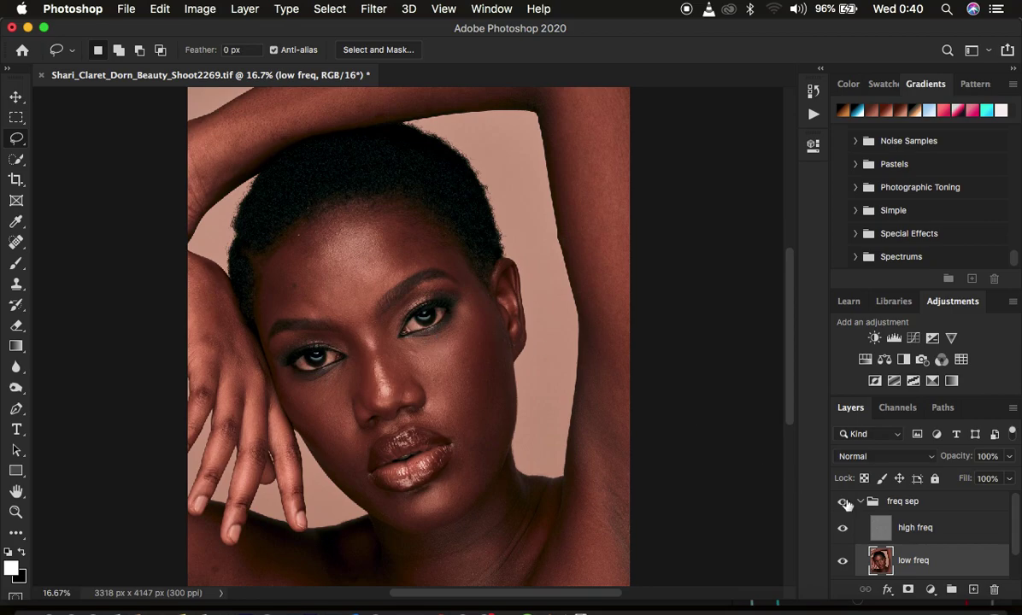
click(971, 590)
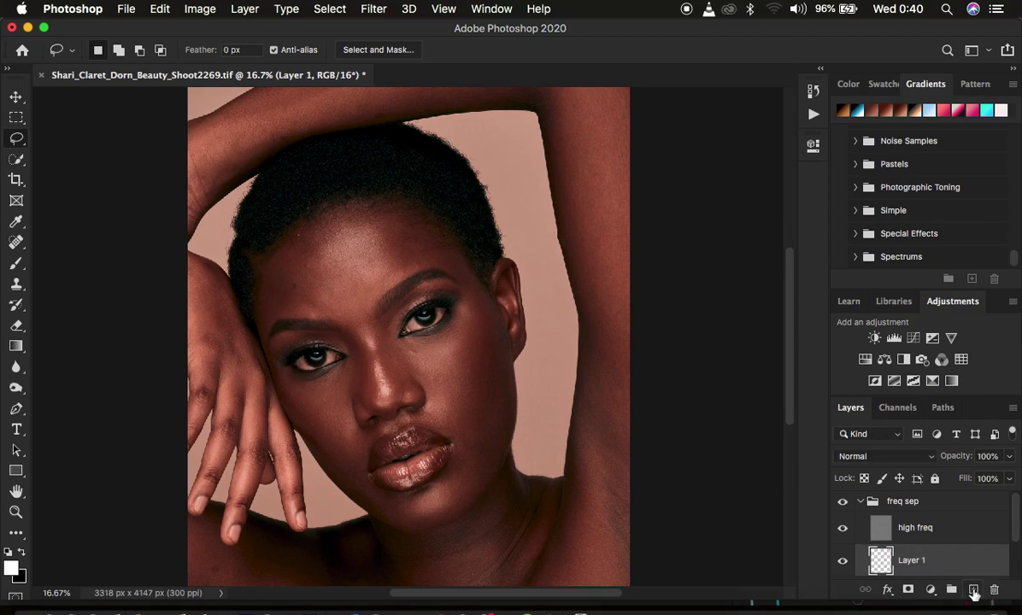
- Activate the Brush Tool and set the foreground color to bright lime green, c6ff00
click(16, 265)
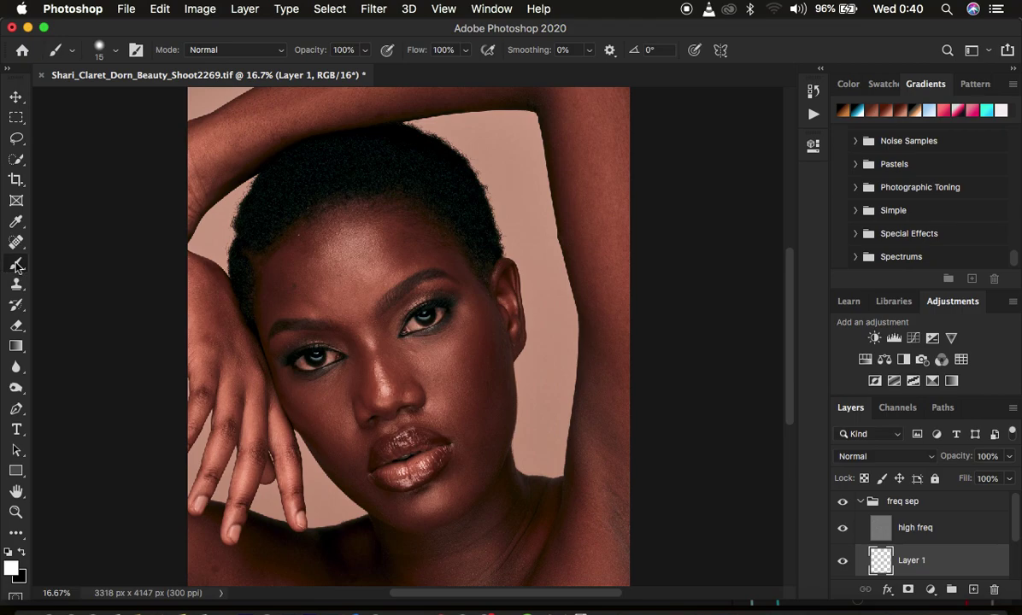
right_click(16, 264)
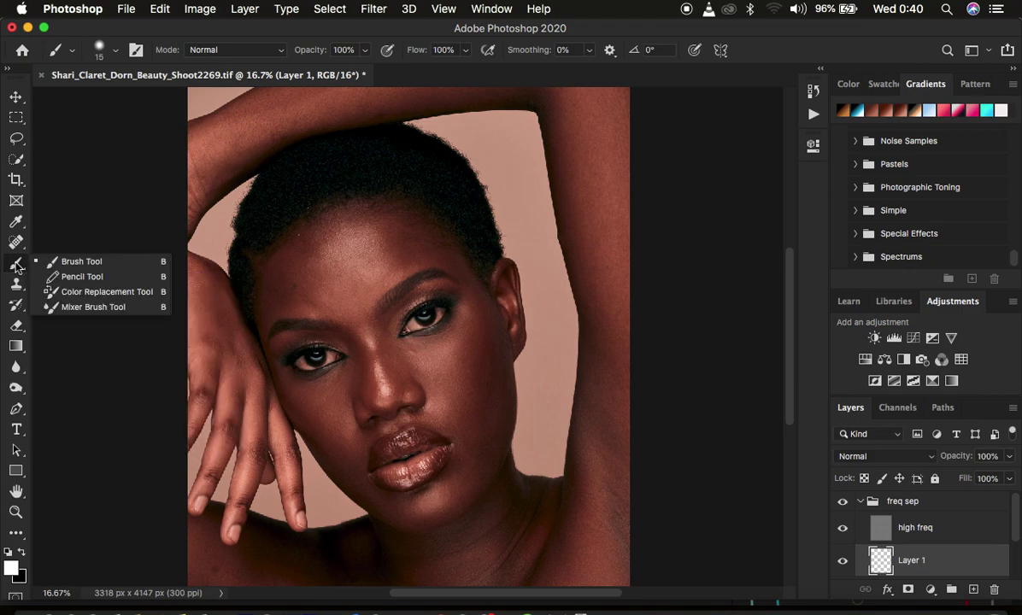
click(70, 258)
click(11, 566)
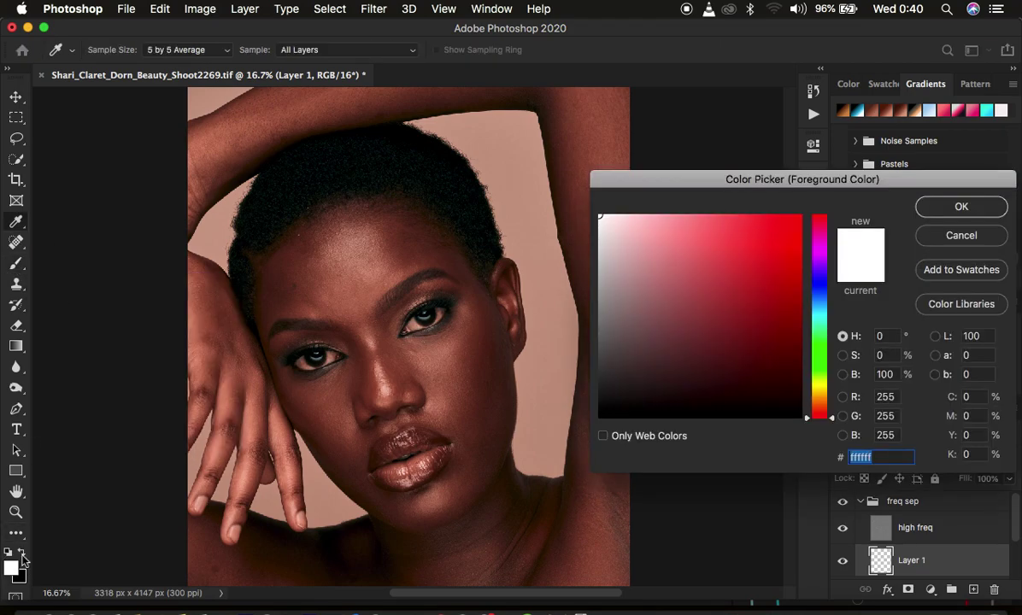
click(760, 285)
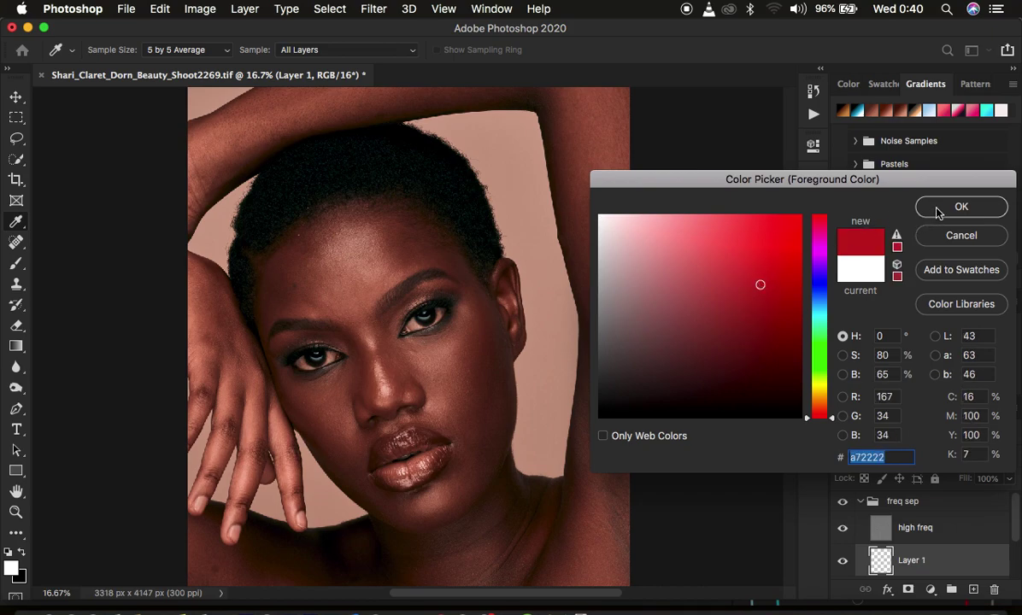
click(818, 377)
drag(764, 230, 862, 178)
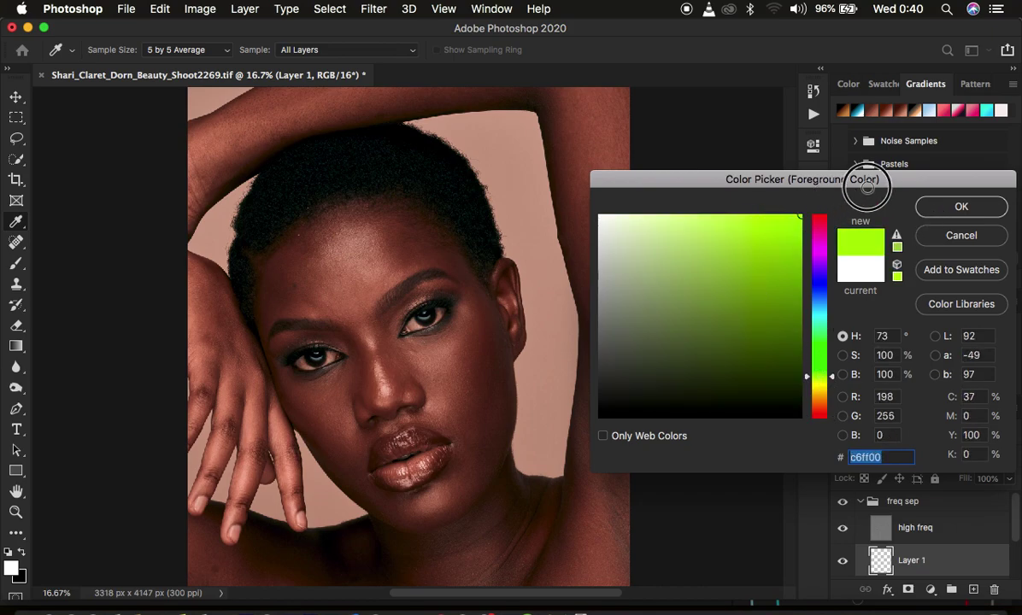
click(948, 206)
- Enlarge the brush to 80 px and circle the uneven skin areas on the forehead, cheeks, jaw, nose and hand in green
key(bracketright)
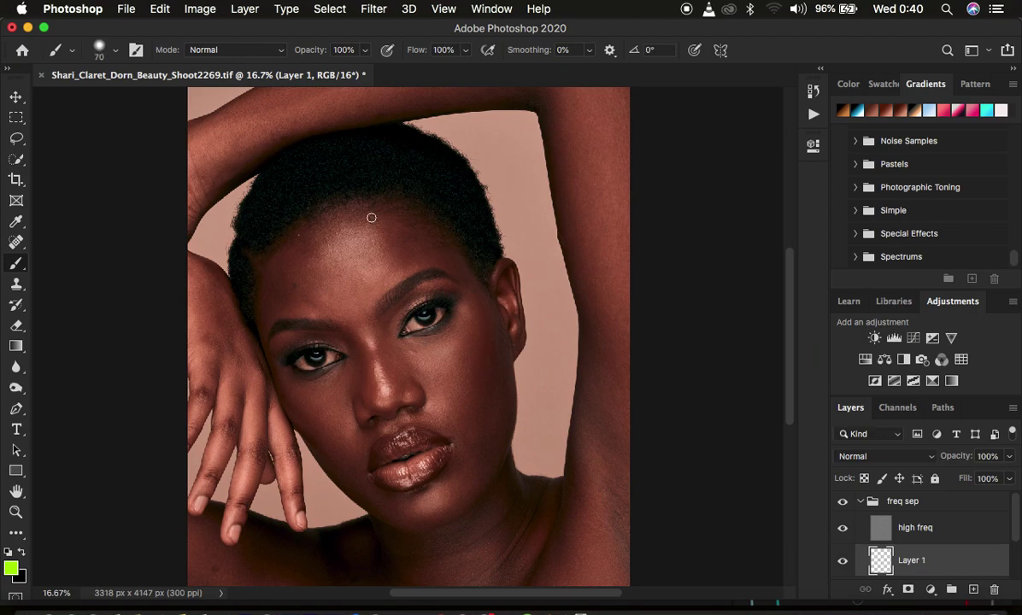
mouse_move(371, 214)
mouse_down()
mouse_move(365, 255)
mouse_move(396, 272)
mouse_move(416, 219)
mouse_move(381, 210)
mouse_up()
mouse_move(294, 266)
mouse_down()
mouse_move(272, 293)
mouse_move(304, 315)
mouse_move(342, 282)
mouse_move(301, 233)
mouse_up()
mouse_move(445, 338)
mouse_down()
mouse_move(445, 403)
mouse_move(451, 342)
mouse_up()
mouse_move(489, 395)
mouse_down()
mouse_move(463, 425)
mouse_move(470, 461)
mouse_move(489, 402)
mouse_up()
mouse_move(308, 394)
mouse_down()
mouse_move(313, 417)
mouse_move(329, 392)
mouse_move(321, 388)
mouse_up()
mouse_move(200, 290)
mouse_down()
mouse_move(212, 380)
mouse_move(236, 339)
mouse_move(203, 292)
mouse_up()
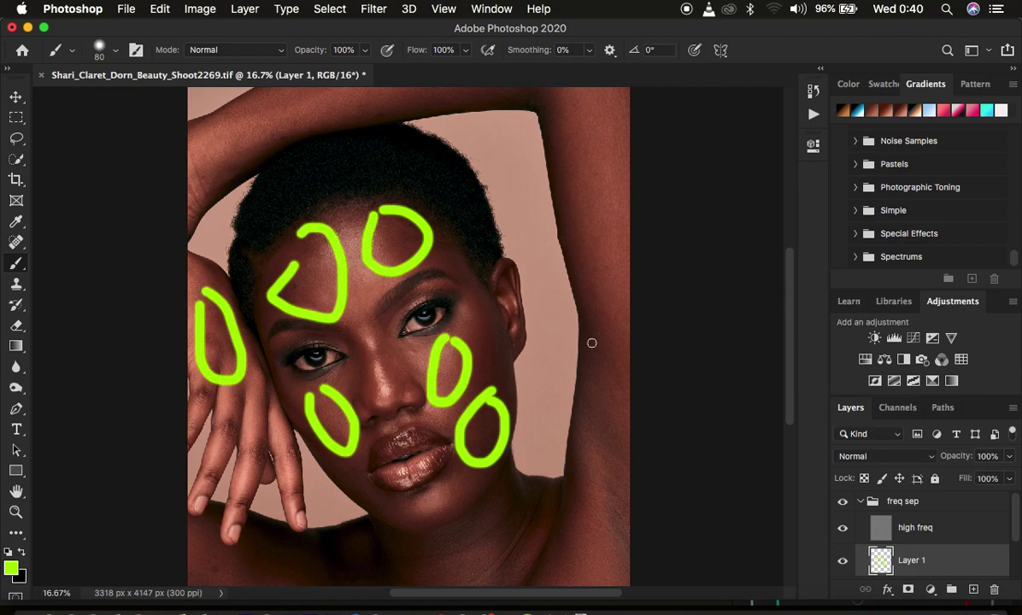
mouse_move(359, 341)
mouse_down()
mouse_move(356, 371)
mouse_move(357, 341)
mouse_up()
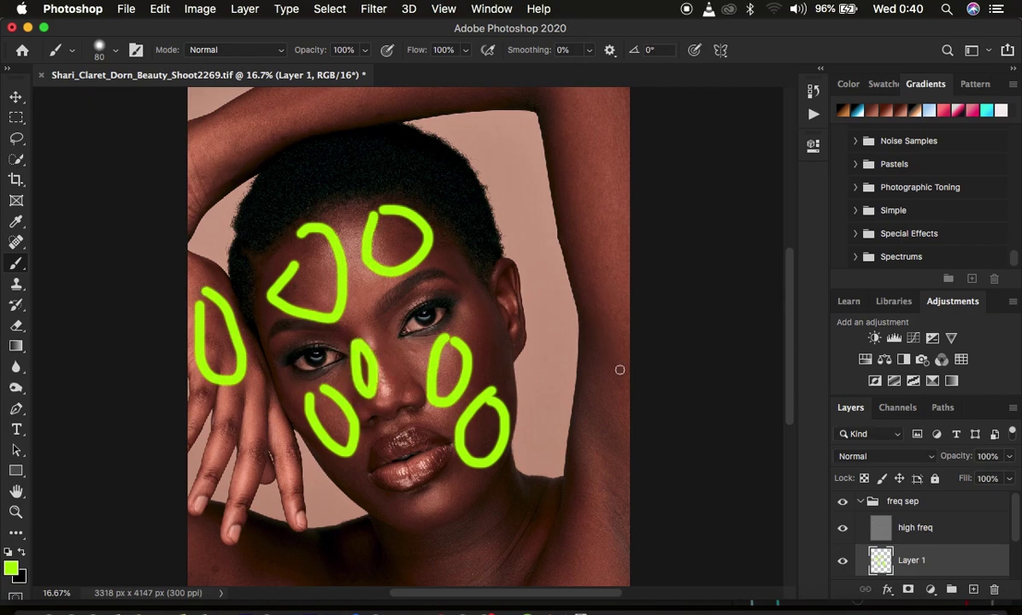
- Delete the green markup layer and activate the Mixer Brush Tool on the low freq layer
key(Delete)
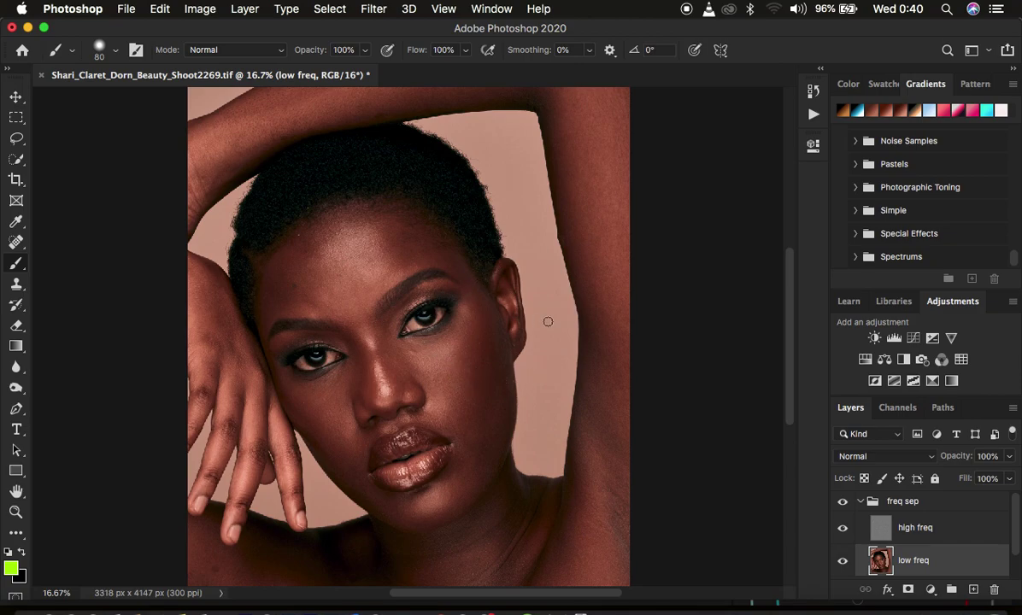
right_click(16, 262)
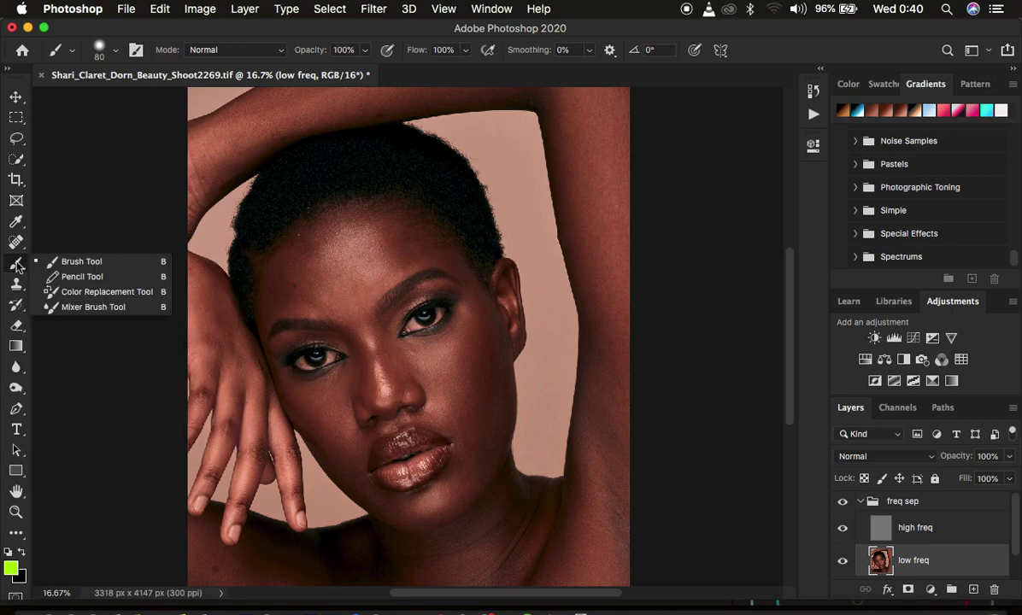
click(94, 307)
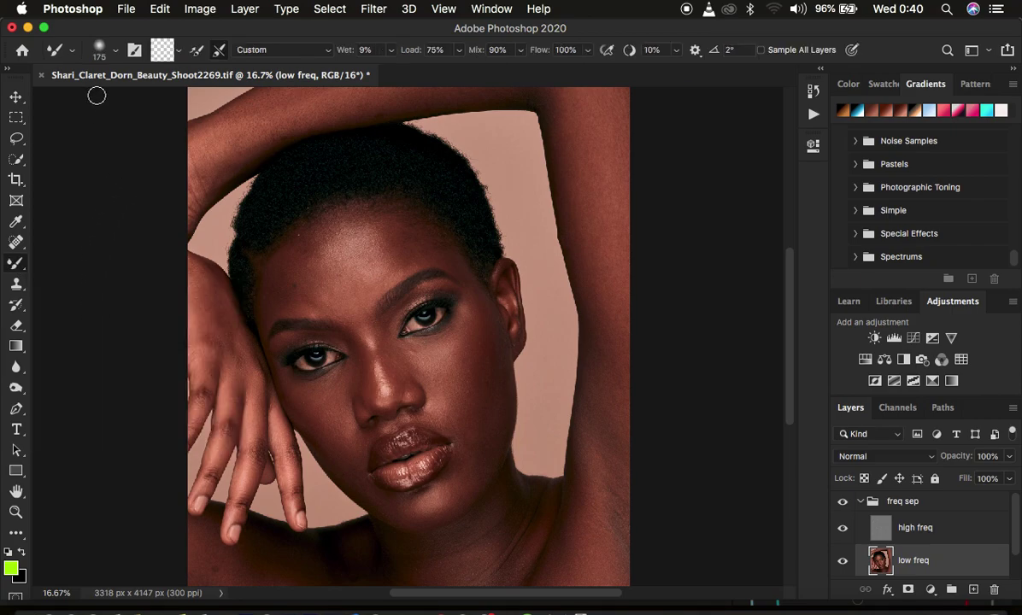
right_click(17, 265)
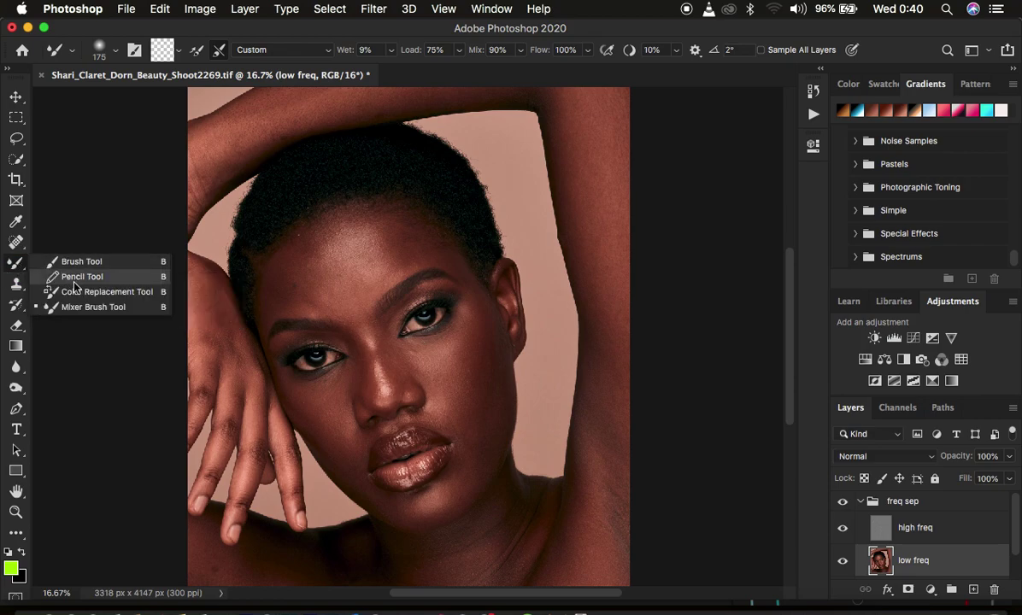
click(83, 308)
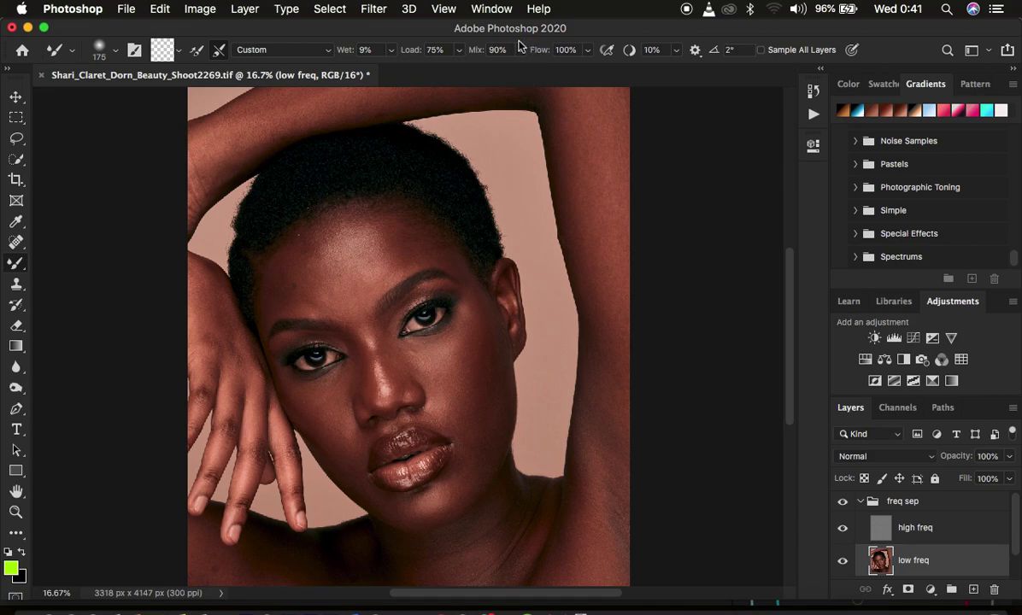
- Check the mixer brush's size and hardness settings and clean the brush of any loaded color
click(116, 53)
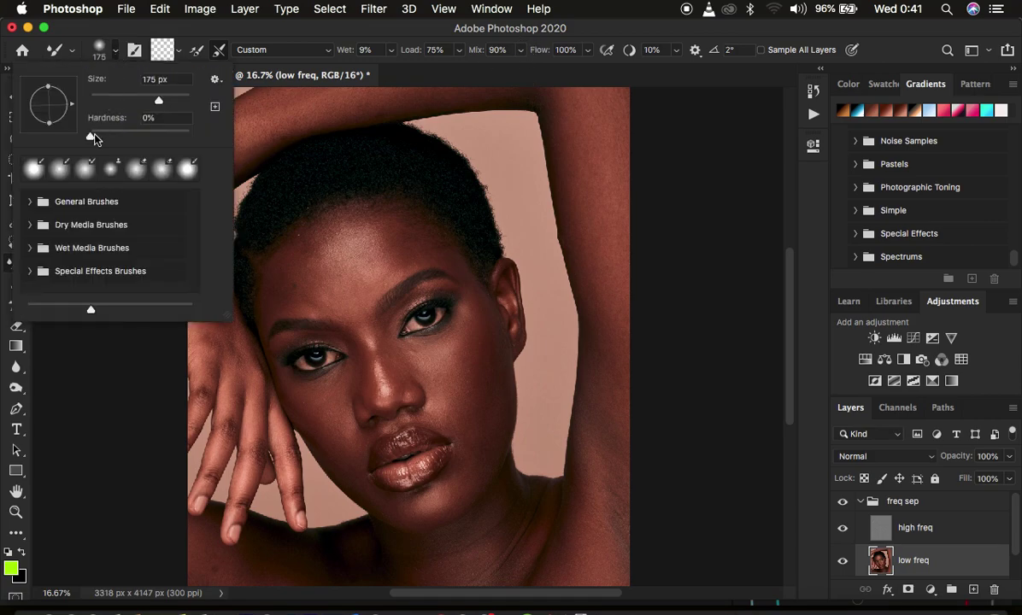
click(116, 53)
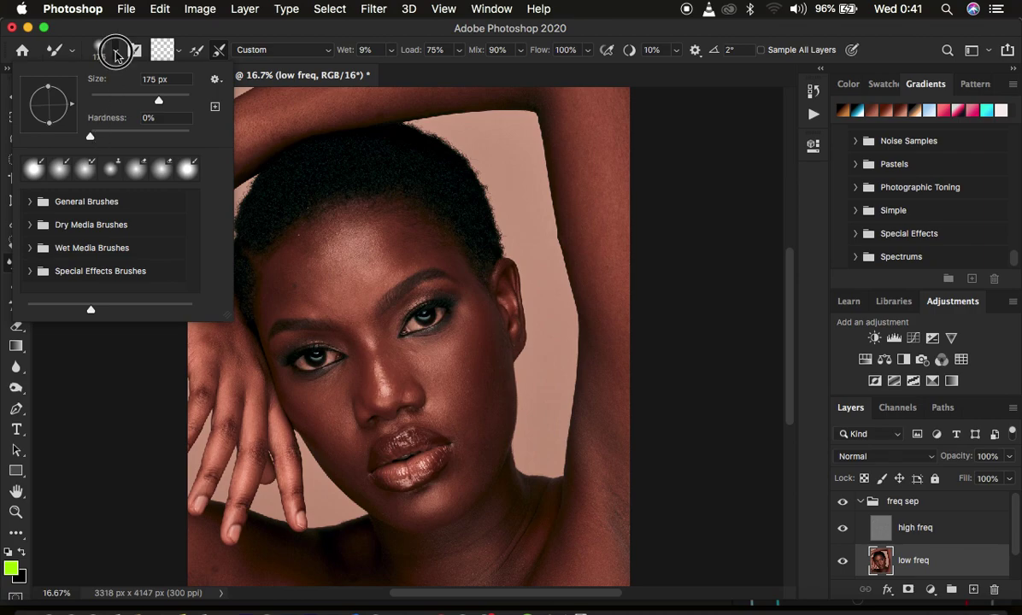
click(178, 52)
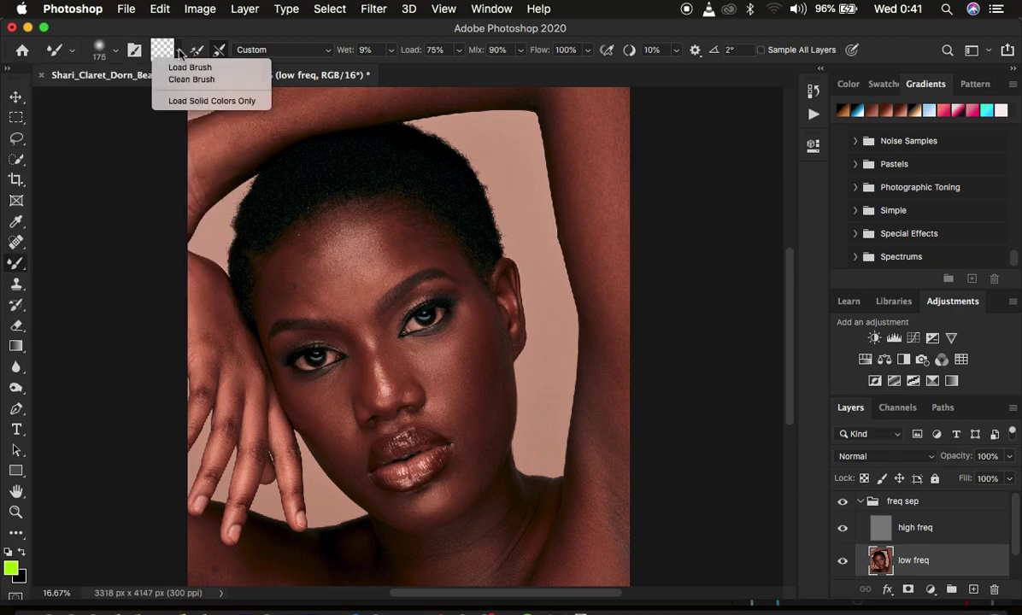
click(184, 79)
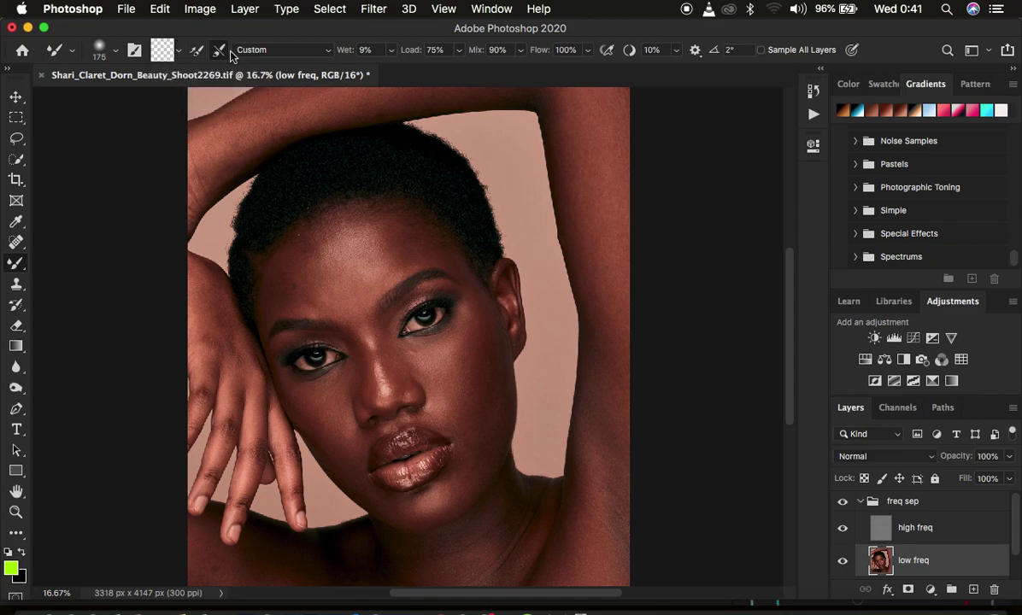
click(219, 50)
- Hide the high freq layer and enlarge the mixer brush to 900 px for the low freq layer
click(843, 530)
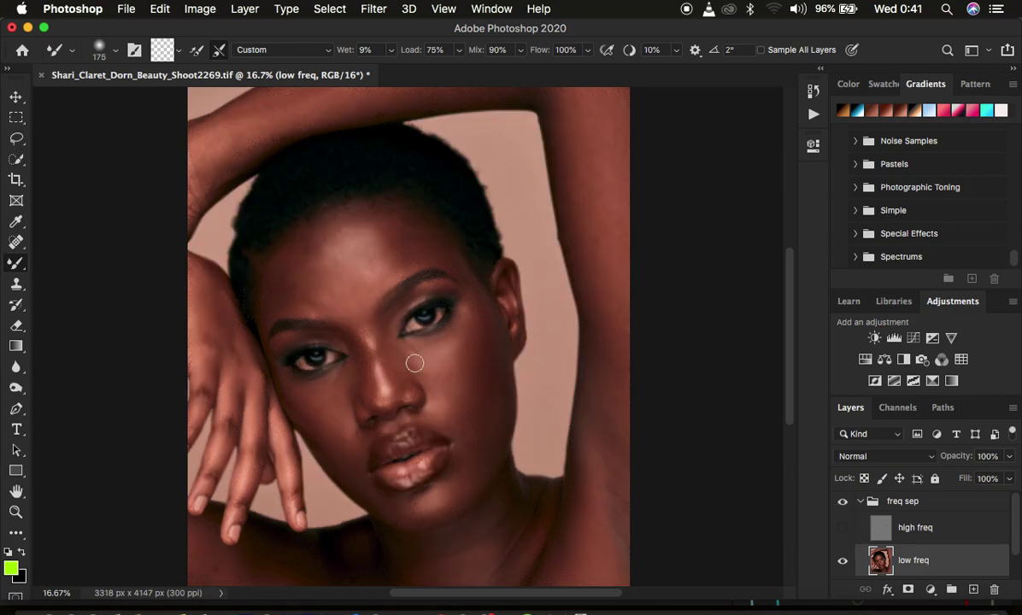
scroll(466, 314, down, 1)
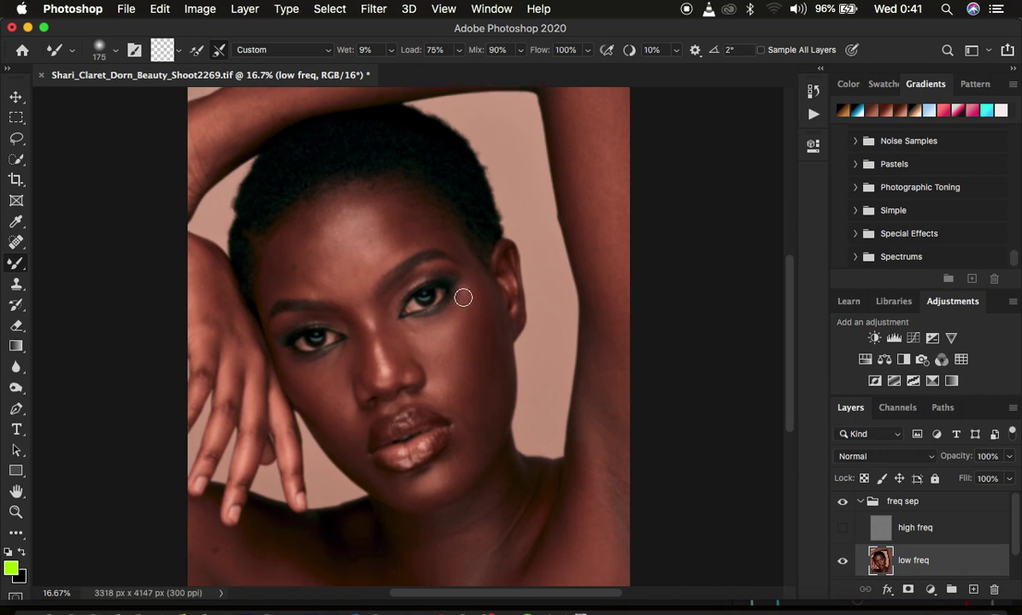
key(bracketright)
key(bracketright)
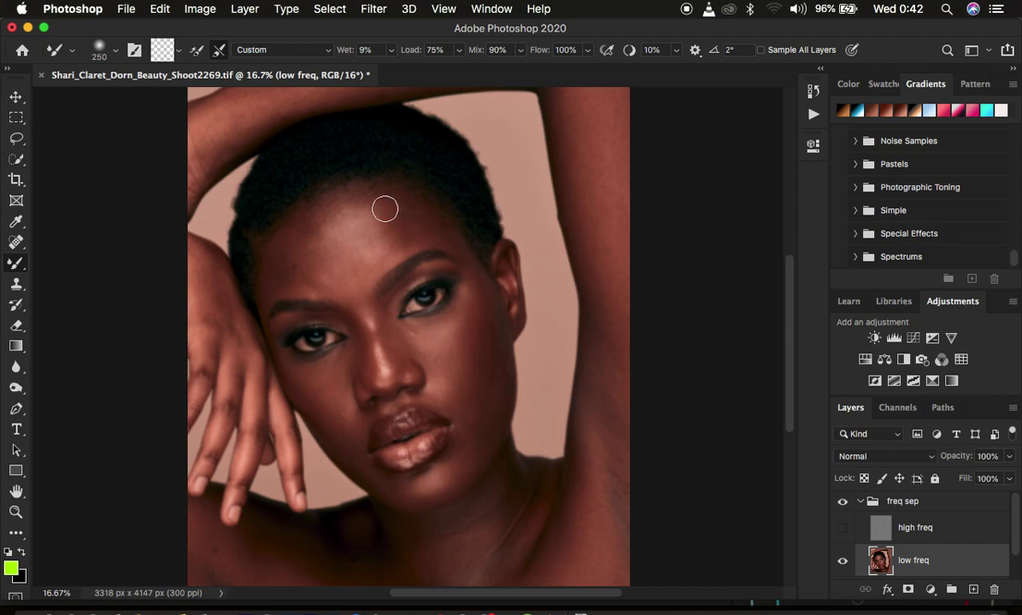
key(bracketright)
key(bracketright)
key(bracketleft)
key(bracketleft)
key(bracketright)
key(bracketright)
key(bracketright)
key(bracketright)
key(bracketright)
key(bracketright)
key(bracketright)
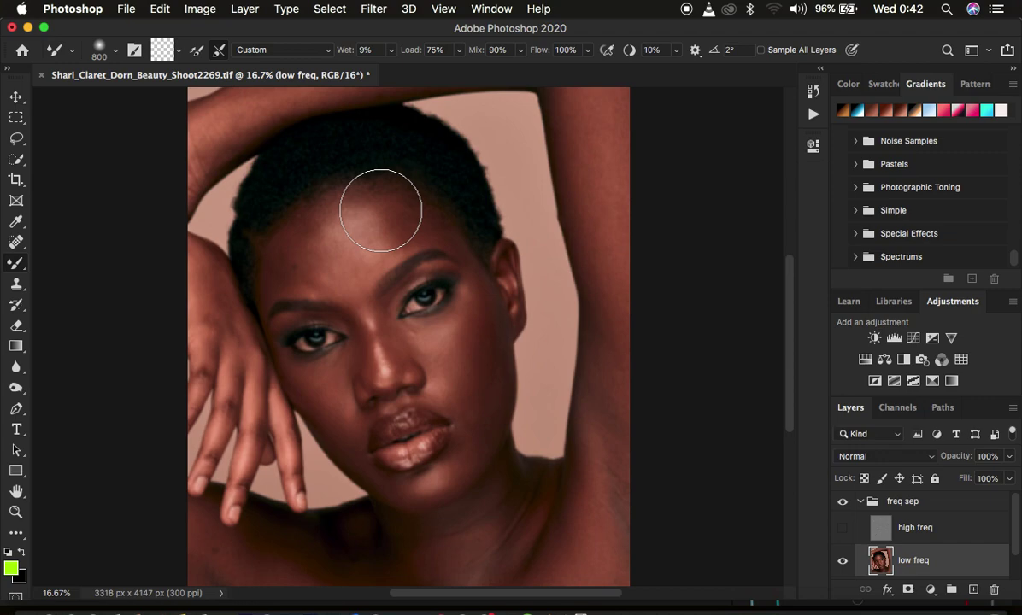
key(bracketright)
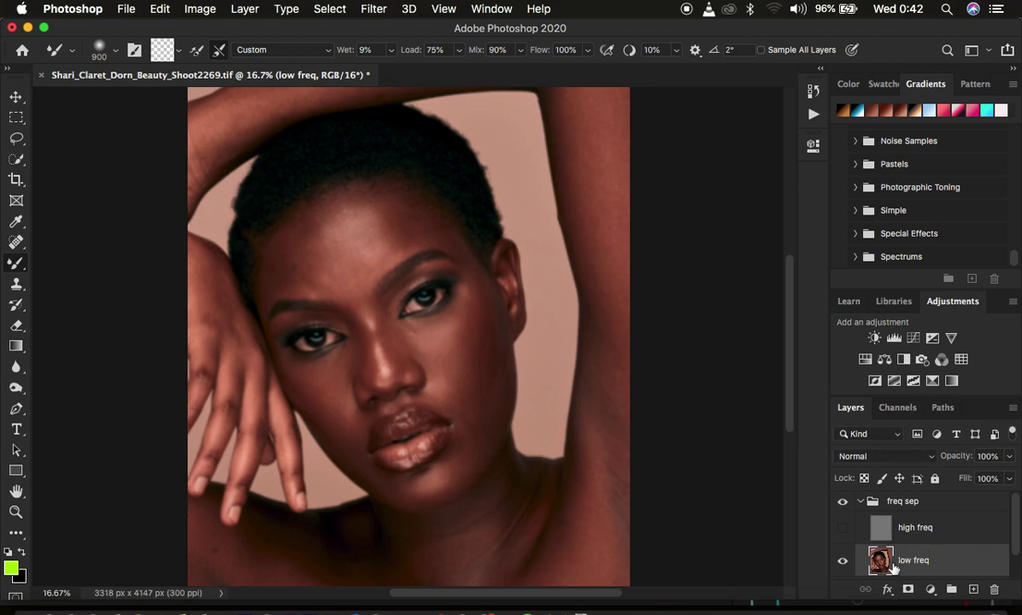
- Reduce the mixer brush to 300 px and blend the skin tones across both sides of the forehead on low freq
key(bracketleft)
key(bracketleft)
key(bracketleft)
key(bracketleft)
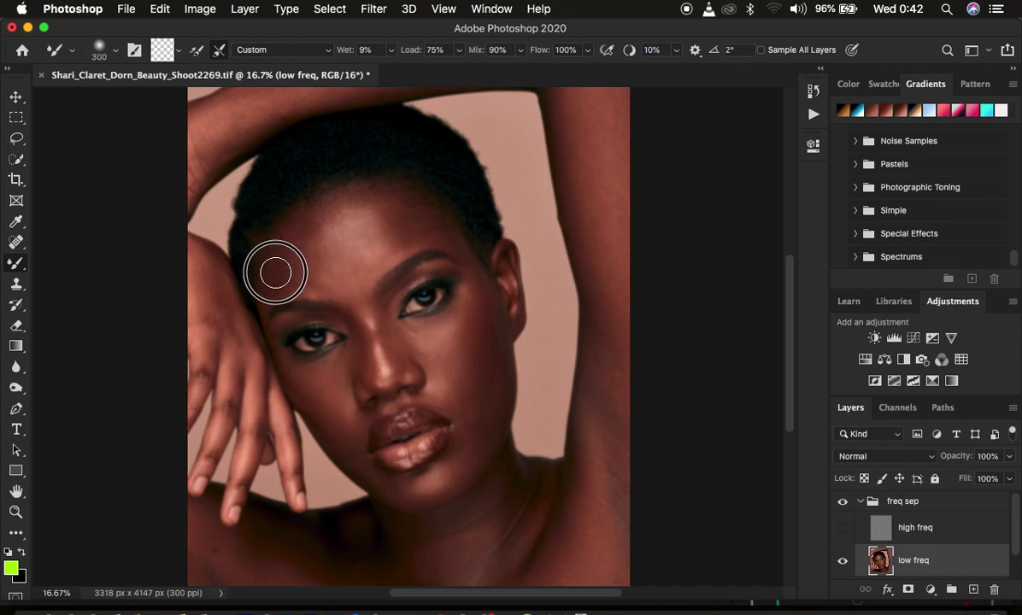
mouse_move(304, 280)
mouse_down()
mouse_move(286, 246)
mouse_move(299, 224)
mouse_move(280, 246)
mouse_move(283, 265)
mouse_move(309, 275)
mouse_move(296, 271)
mouse_move(291, 252)
mouse_move(272, 269)
mouse_move(285, 242)
mouse_move(299, 242)
mouse_move(298, 256)
mouse_move(304, 217)
mouse_move(280, 278)
mouse_move(323, 289)
mouse_move(297, 235)
mouse_move(276, 280)
mouse_up()
mouse_move(376, 203)
mouse_down()
mouse_move(396, 233)
mouse_move(410, 237)
mouse_move(401, 219)
mouse_move(454, 243)
mouse_up()
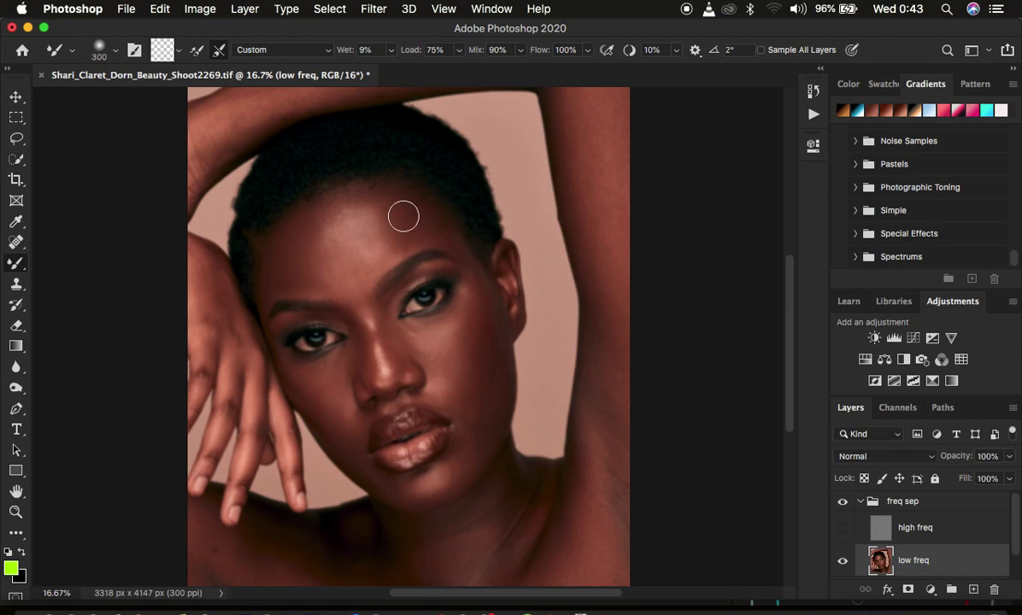
- Enlarge the mixer brush to 600 px and blend the upper forehead just below the hairline
key(bracketright)
key(bracketright)
key(bracketright)
mouse_move(316, 199)
mouse_down()
mouse_move(349, 200)
mouse_move(376, 229)
mouse_move(371, 222)
mouse_up()
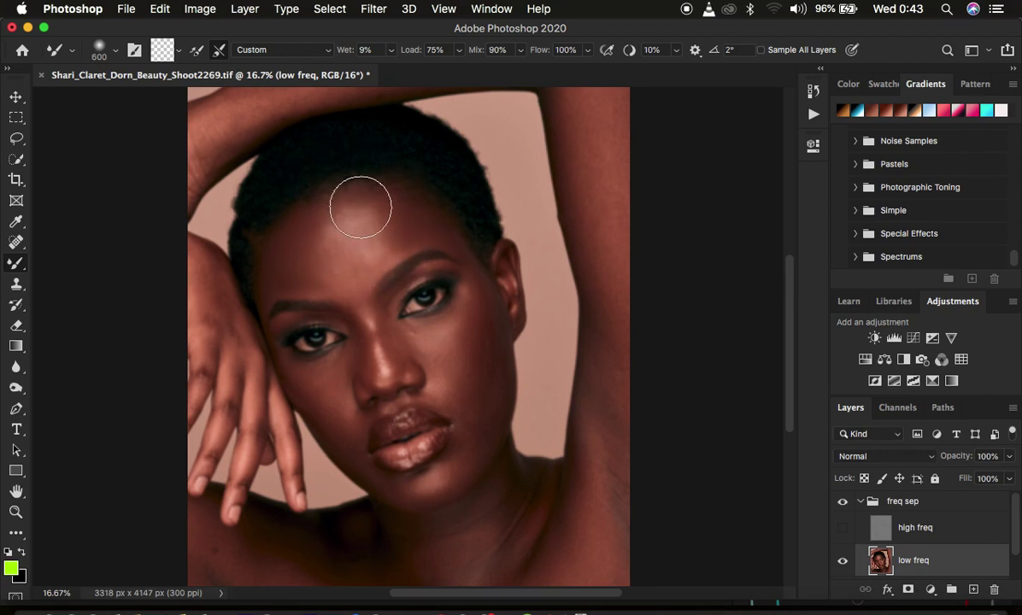
- Smooth the forehead highlight and its transitions toward the eyebrows with the mixer brush at 200 px and 400 px
key(bracketleft)
key(bracketleft)
key(bracketleft)
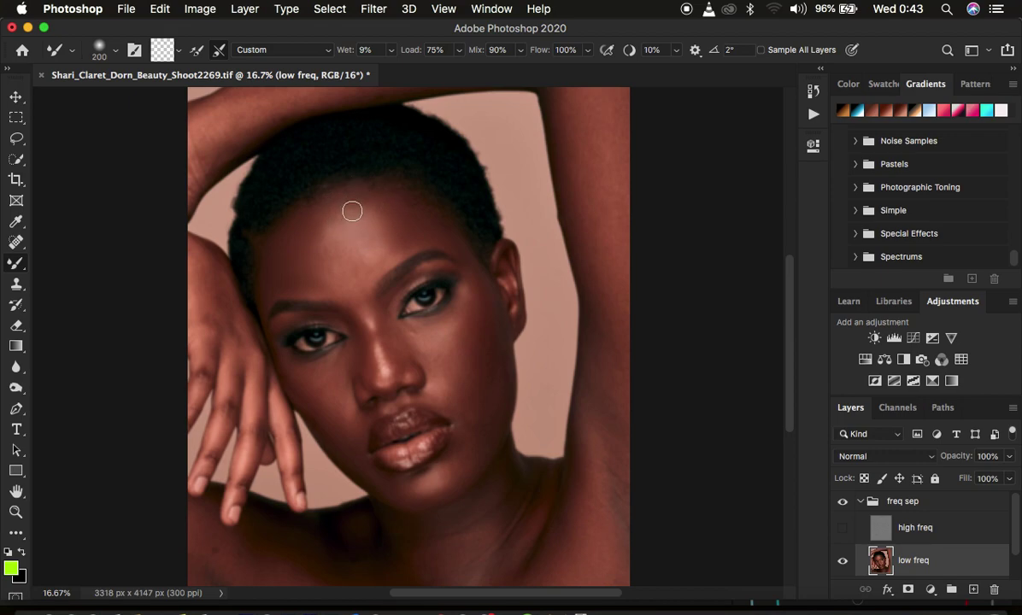
mouse_move(360, 209)
mouse_down()
mouse_move(324, 217)
mouse_move(353, 211)
mouse_move(393, 235)
mouse_move(380, 259)
mouse_up()
drag(316, 244, 346, 271)
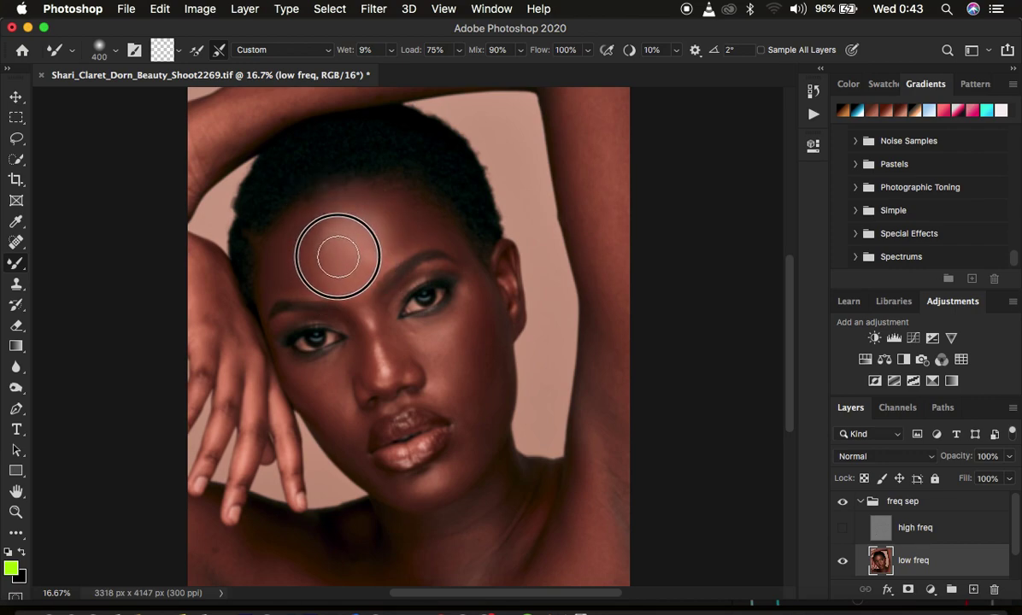
mouse_move(359, 268)
mouse_down()
mouse_move(391, 231)
mouse_move(395, 248)
mouse_move(400, 225)
mouse_move(445, 235)
mouse_up()
mouse_move(329, 256)
mouse_down()
mouse_move(310, 246)
mouse_move(313, 232)
mouse_move(324, 228)
mouse_move(338, 267)
mouse_move(326, 266)
mouse_up()
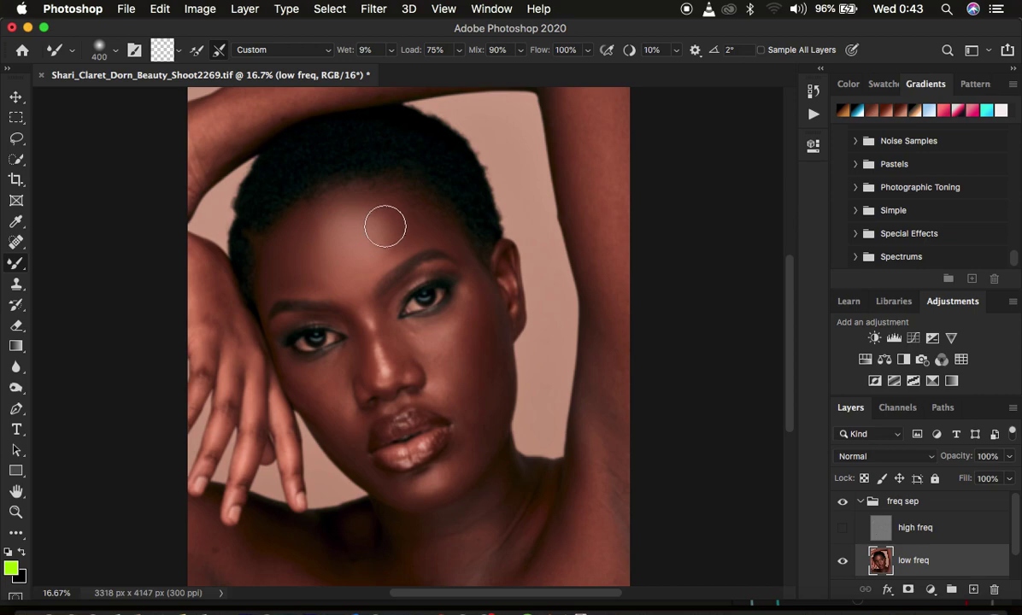
- Check the retouch with high freq toggled, then blend the jaw, cheek and temple on low freq with a 250 px mixer brush
click(842, 528)
key(bracketleft)
key(bracketleft)
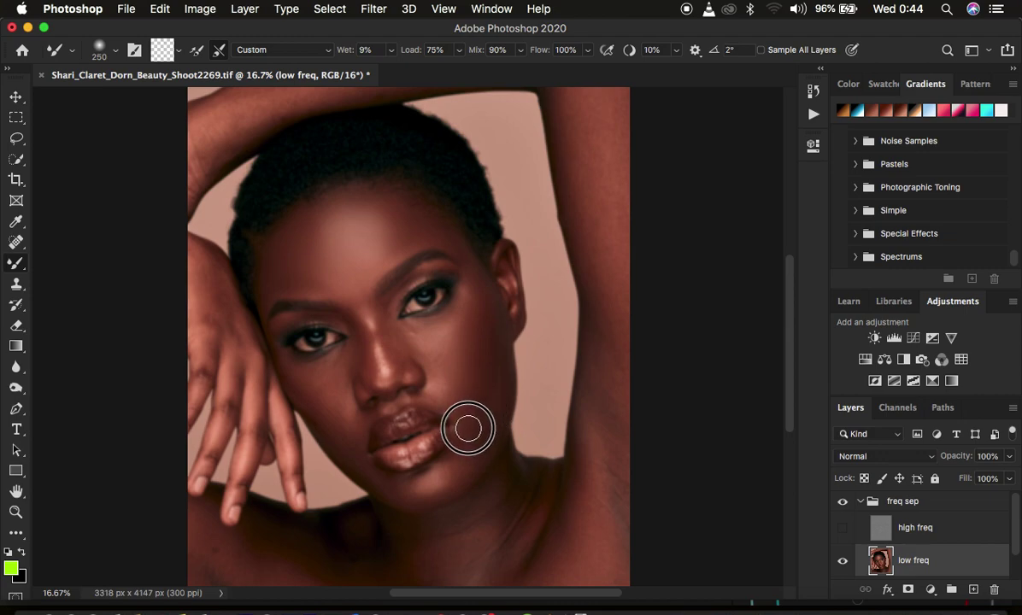
mouse_move(466, 427)
mouse_down()
mouse_move(456, 460)
mouse_move(409, 493)
mouse_move(438, 481)
mouse_up()
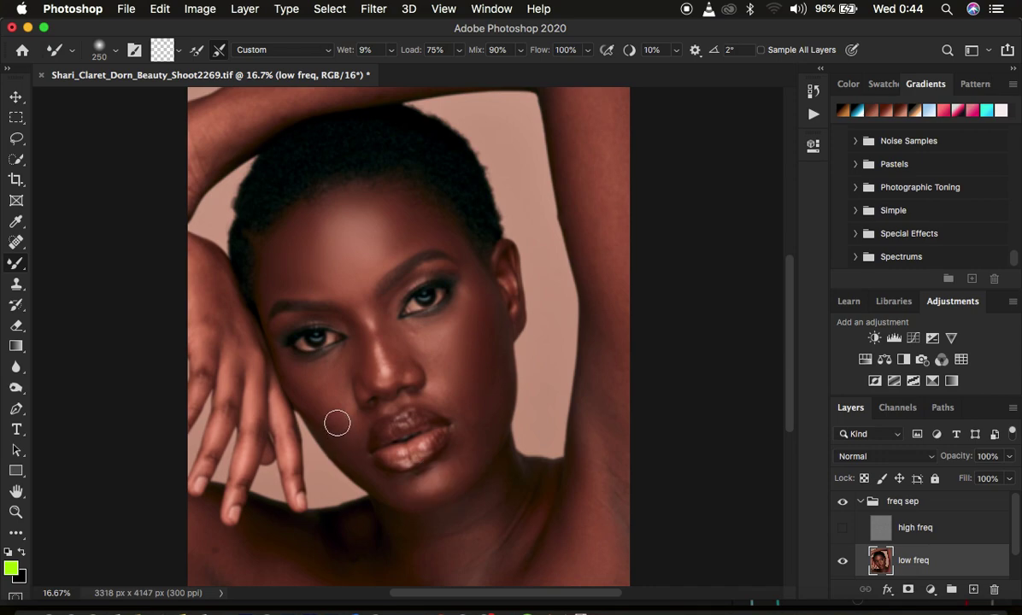
drag(315, 367, 314, 367)
drag(311, 268, 306, 266)
mouse_move(294, 359)
mouse_down()
mouse_move(323, 387)
mouse_move(341, 361)
mouse_move(295, 371)
mouse_move(347, 429)
mouse_move(331, 416)
mouse_move(344, 394)
mouse_move(348, 426)
mouse_move(317, 387)
mouse_move(333, 404)
mouse_move(330, 380)
mouse_up()
- Reduce the mixer brush to 150 px and blend the skin beneath the eyes and around the nose bridge
key(bracketleft)
key(bracketleft)
key(bracketleft)
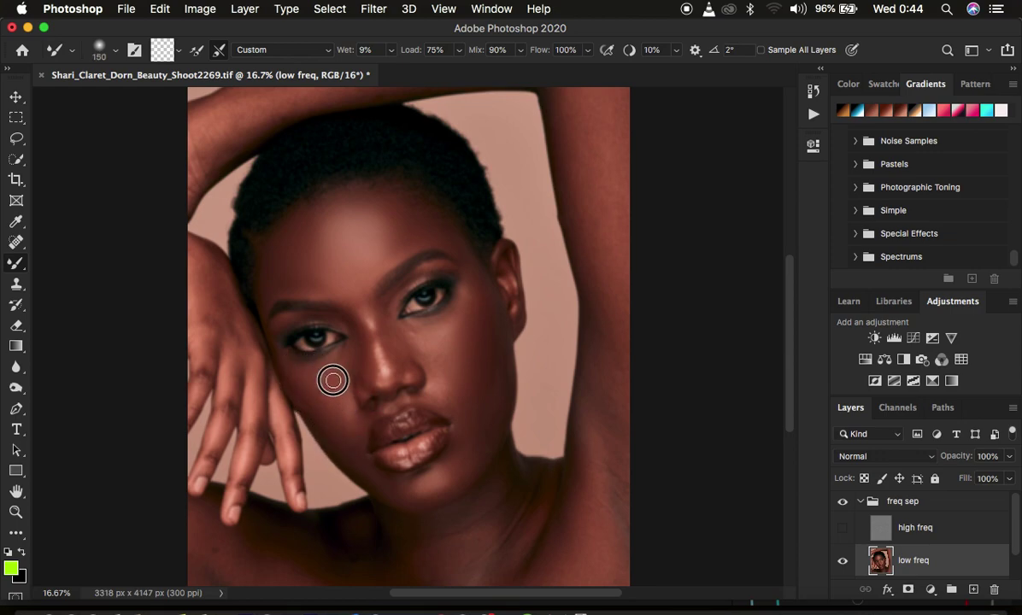
mouse_move(419, 334)
mouse_down()
mouse_move(413, 342)
mouse_move(409, 328)
mouse_move(419, 335)
mouse_move(427, 325)
mouse_move(408, 335)
mouse_move(420, 329)
mouse_move(443, 344)
mouse_move(428, 359)
mouse_move(391, 328)
mouse_up()
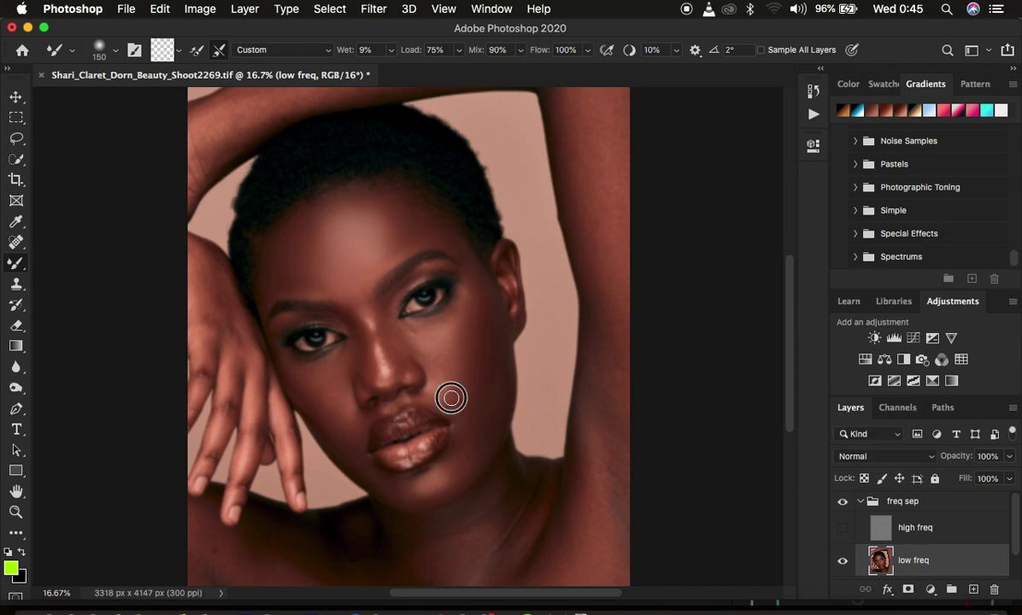
- Set the mixer brush to 175 px and smooth the tones beside the nose, mouth corner, outer eye and lower jaw
key(bracketright)
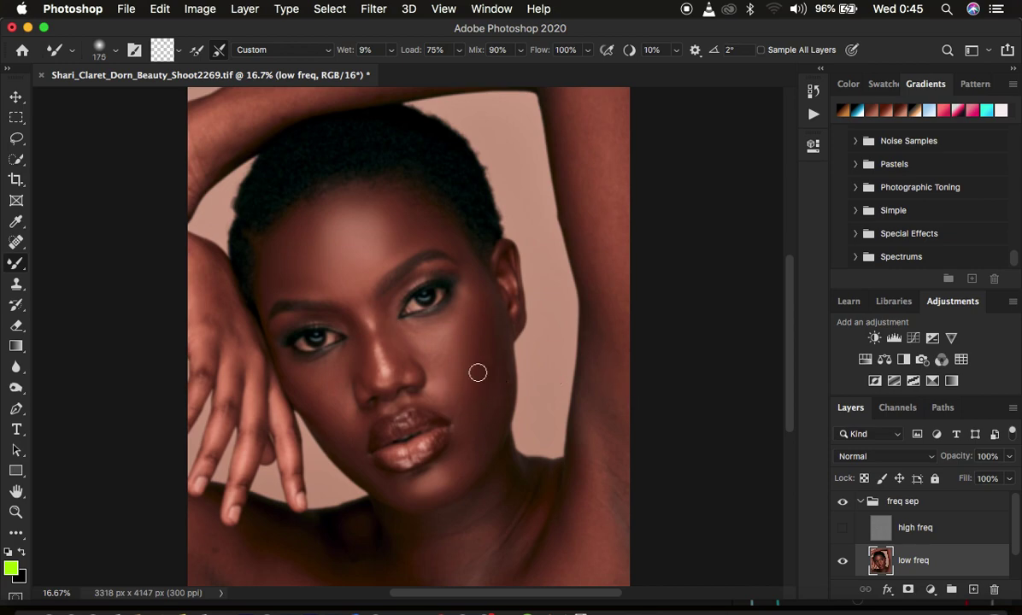
mouse_move(405, 343)
mouse_down()
mouse_move(380, 317)
mouse_move(398, 365)
mouse_move(384, 314)
mouse_move(349, 321)
mouse_move(367, 371)
mouse_move(347, 319)
mouse_move(343, 356)
mouse_up()
drag(444, 400, 440, 396)
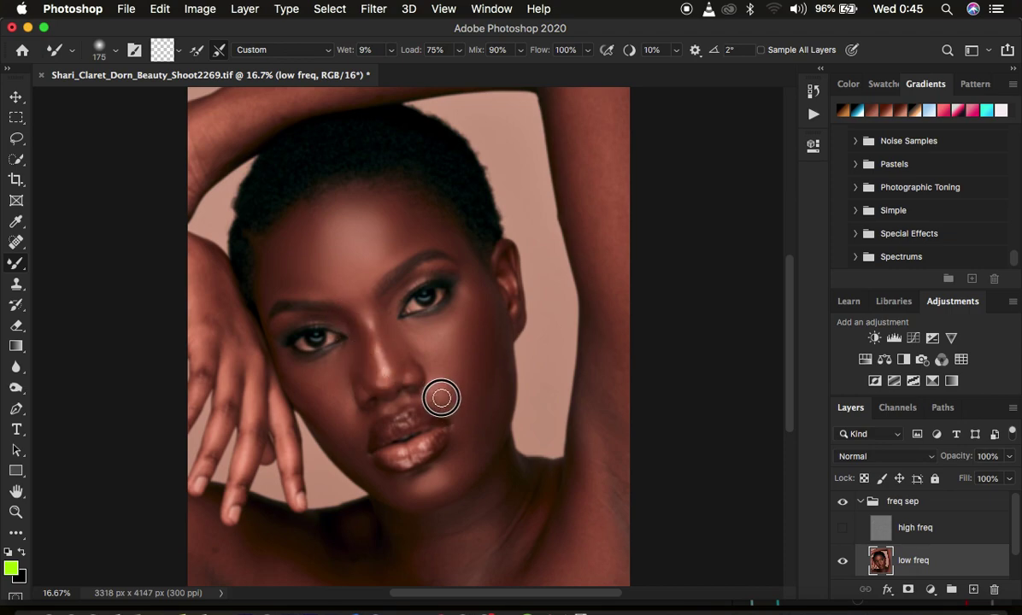
mouse_move(470, 304)
mouse_down()
mouse_move(456, 332)
mouse_move(460, 300)
mouse_up()
mouse_move(480, 419)
mouse_down()
mouse_move(460, 456)
mouse_move(413, 490)
mouse_move(378, 483)
mouse_move(484, 471)
mouse_up()
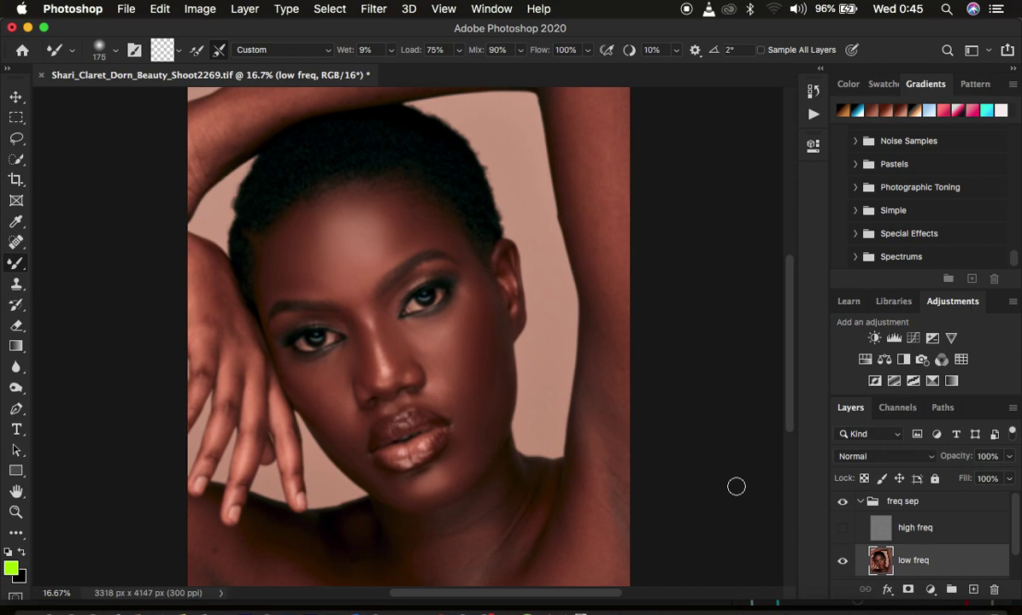
- Make the high freq layer visible again over the smoothed low freq layer and inspect the whole portrait
key(super+0)
key(super+minus)
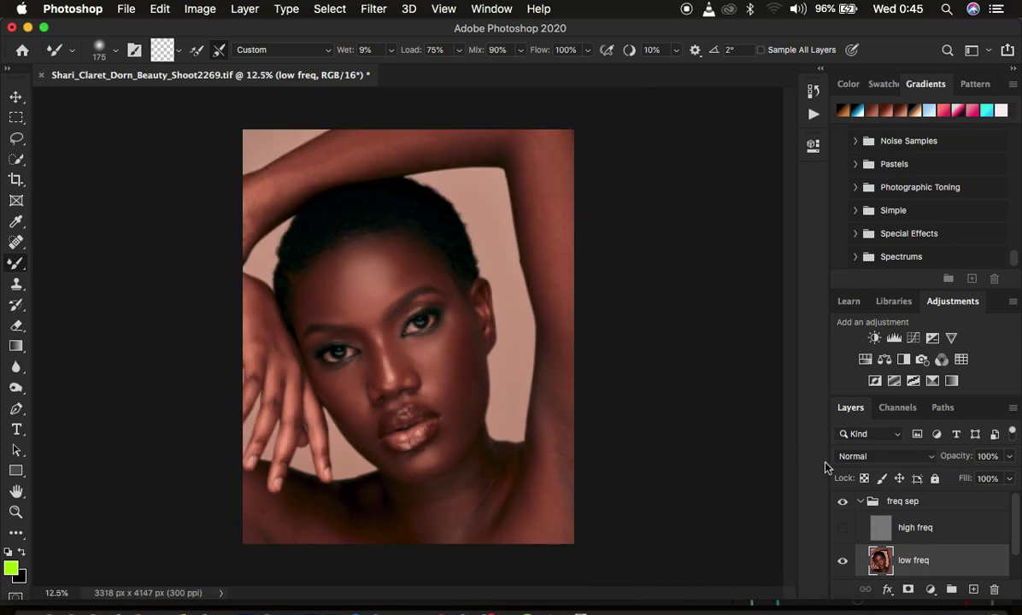
click(841, 529)
key(super+0)
key(super+plus)
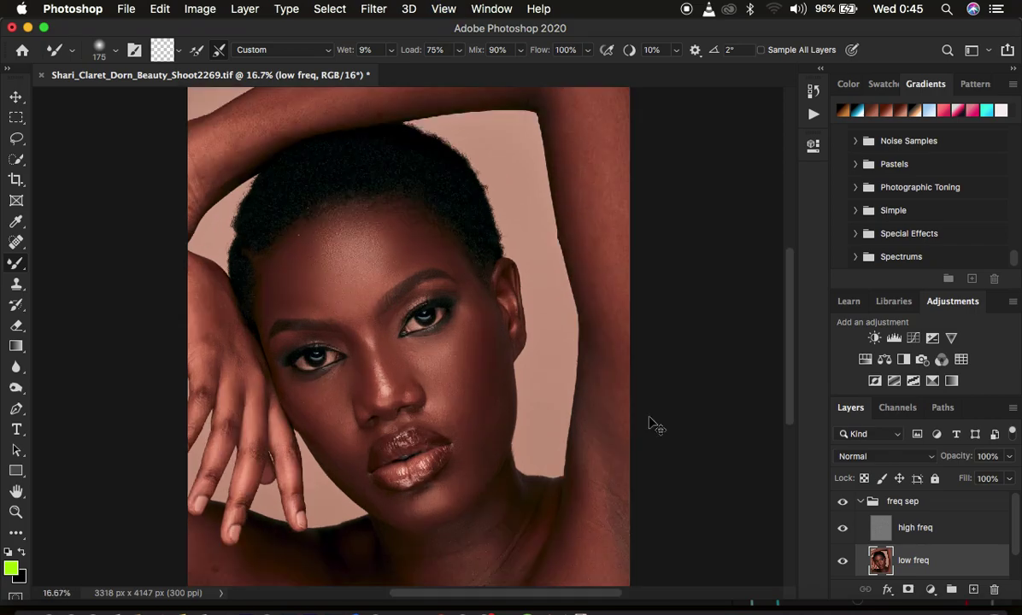
- Compare the portrait before and after retouching by toggling the visibility of the freq sep group
click(842, 503)
click(842, 504)
click(842, 503)
click(842, 503)
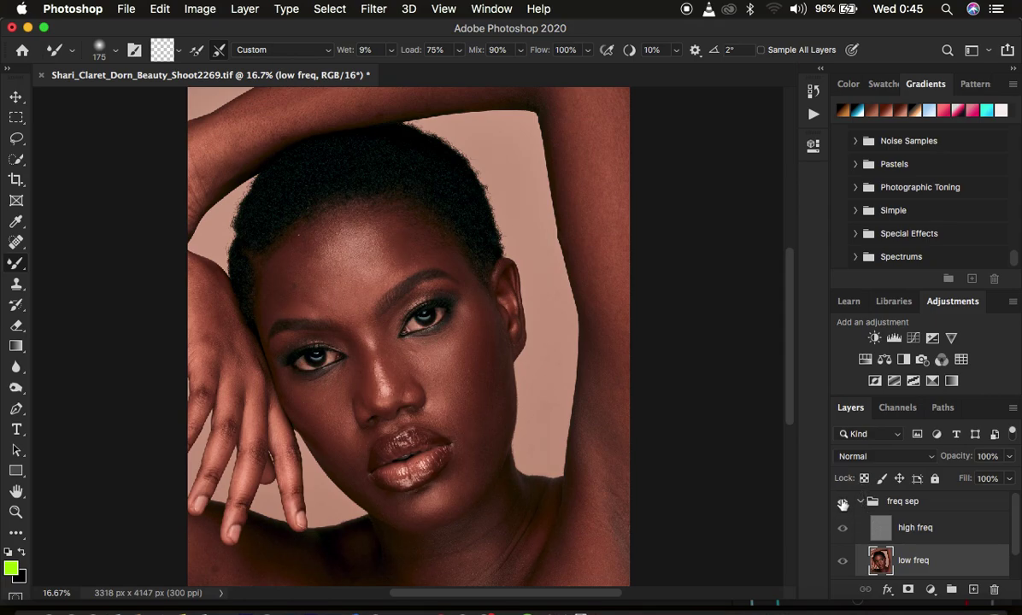